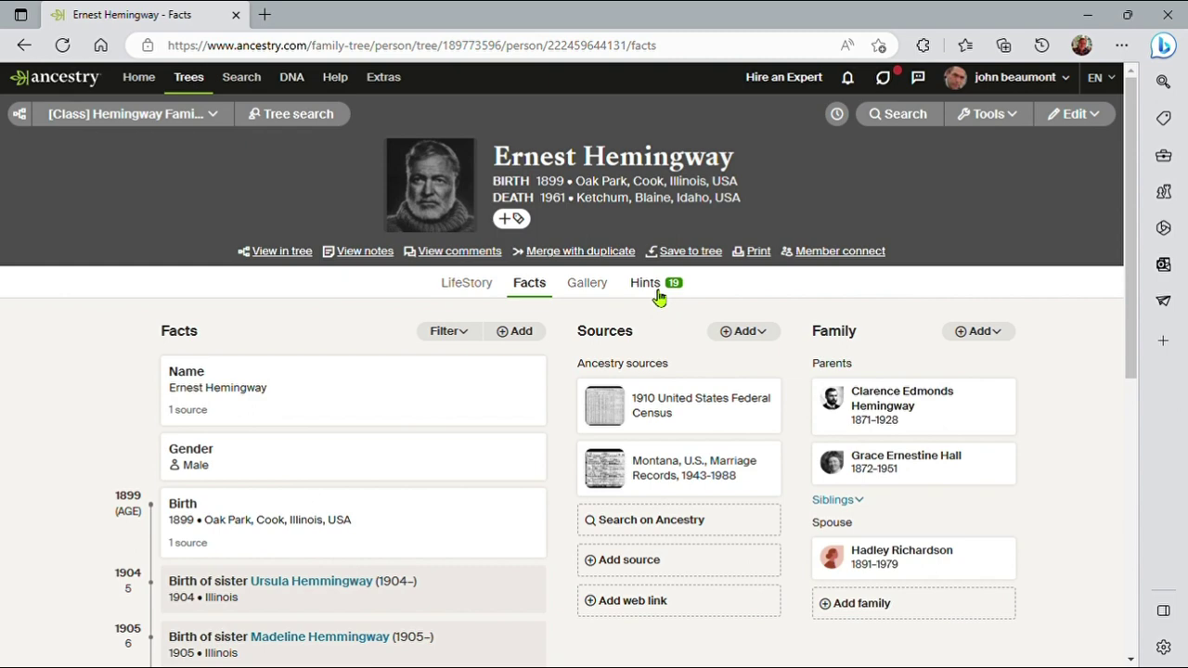
Step: Open Ernest Hemingway's hints and look through the new photo and record hints as far as the 1940 United States Federal Census
click(652, 291)
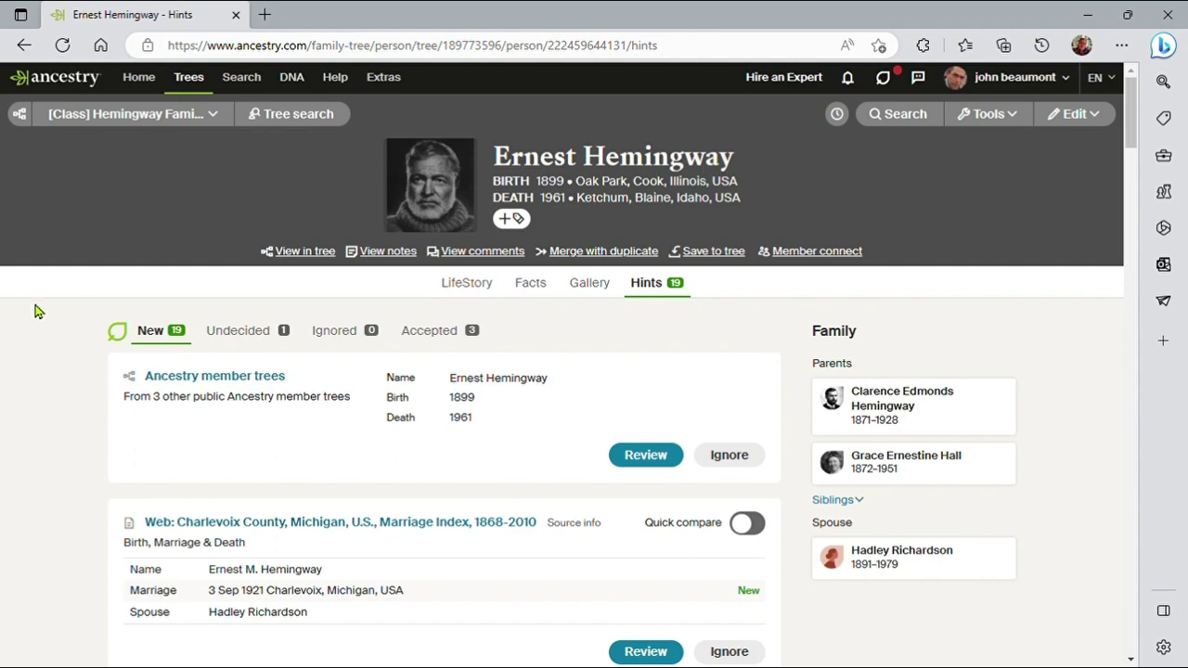
scroll(32, 308, down, 5)
scroll(30, 308, down, 10)
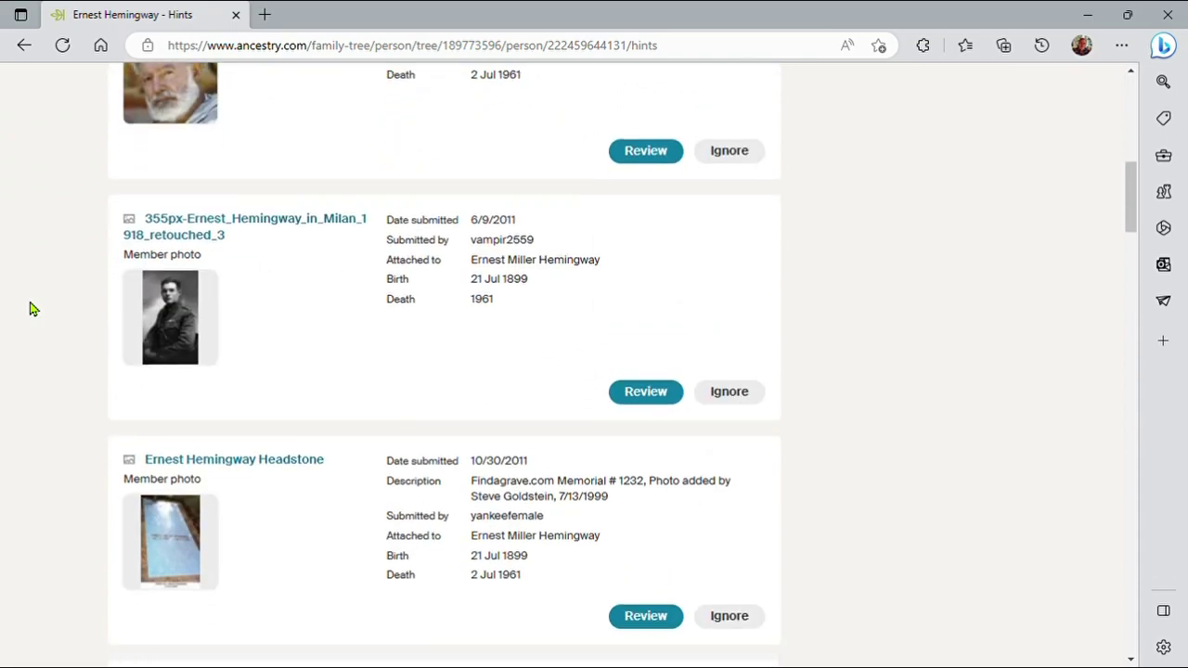
scroll(26, 308, down, 10)
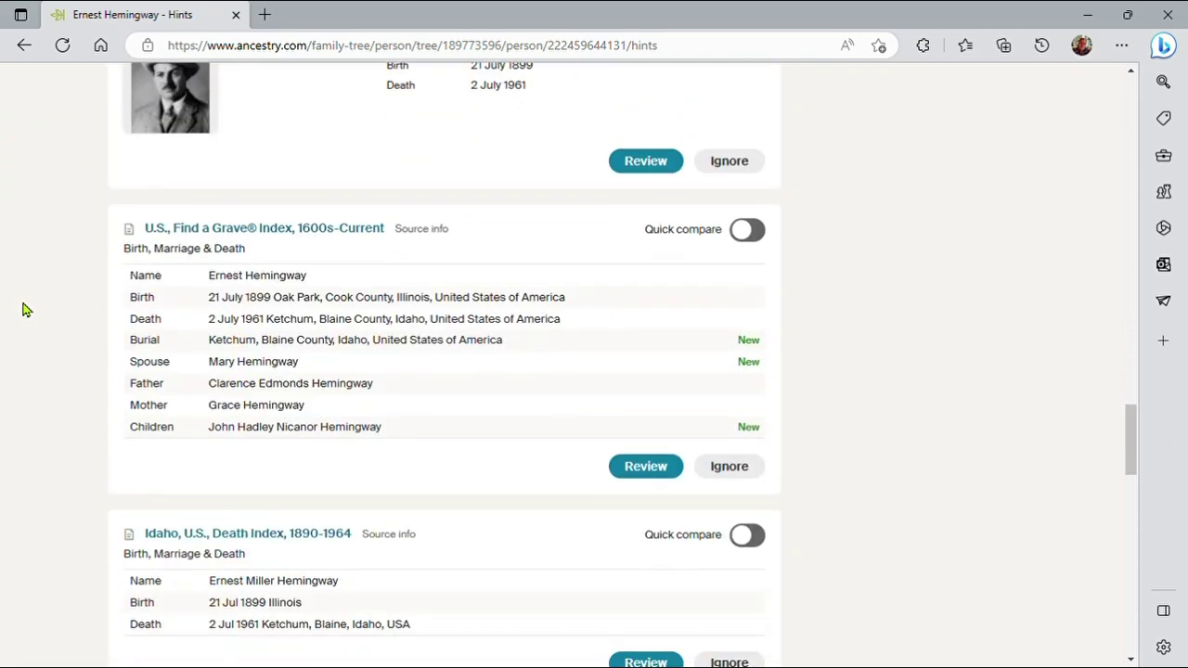
scroll(26, 310, down, 5)
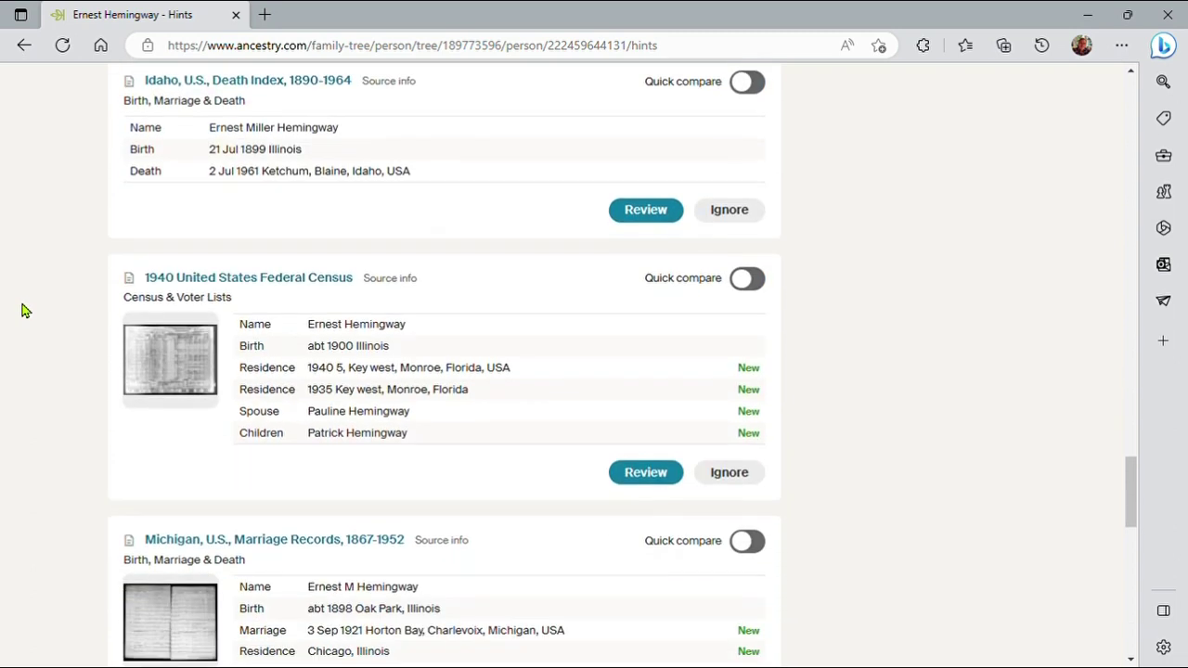
scroll(26, 310, down, 1)
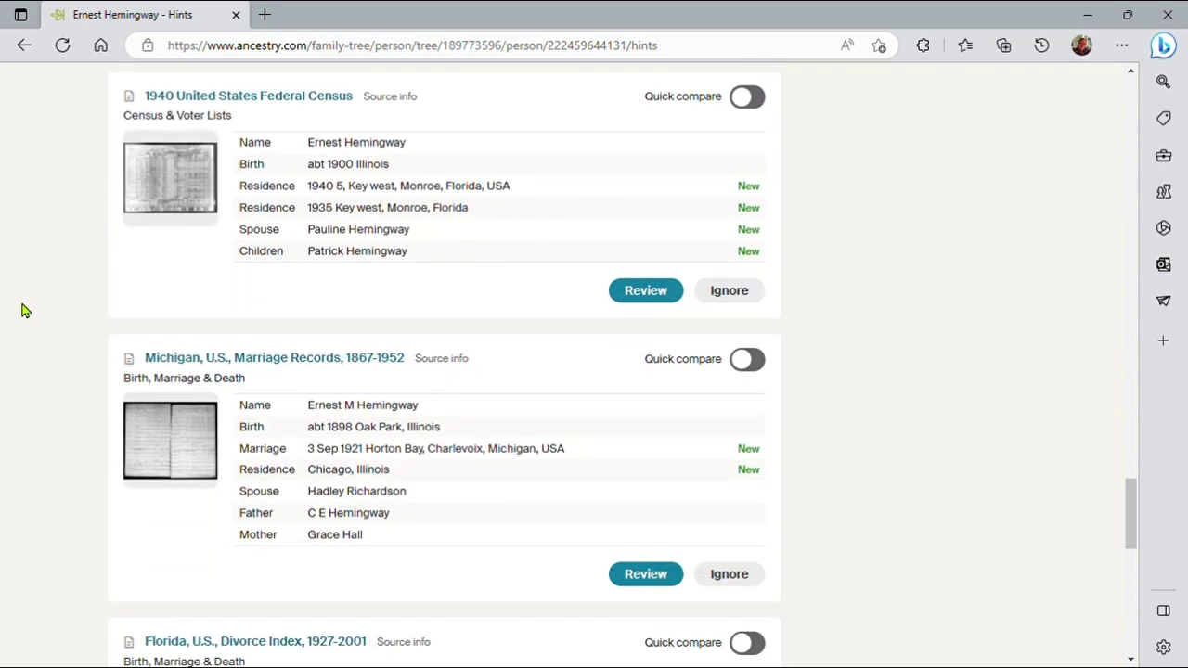
scroll(24, 310, up, 2)
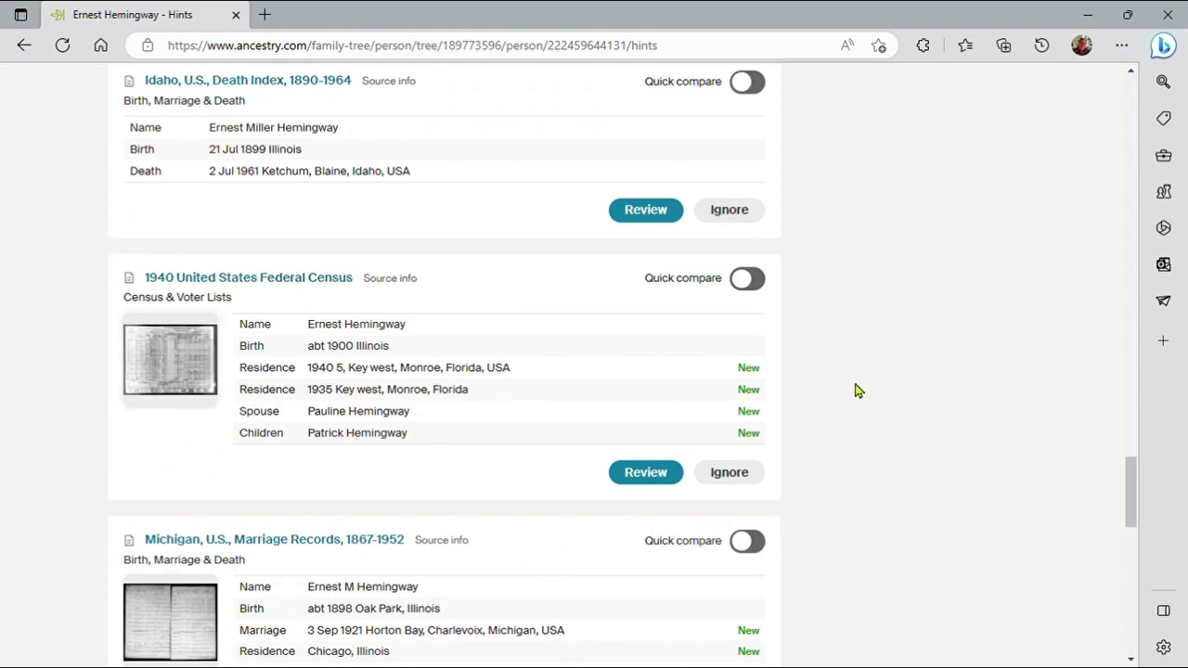
Step: Turn on quick compare for the 1940 United States Federal Census hint, and open the hint for review with its details compared
click(759, 283)
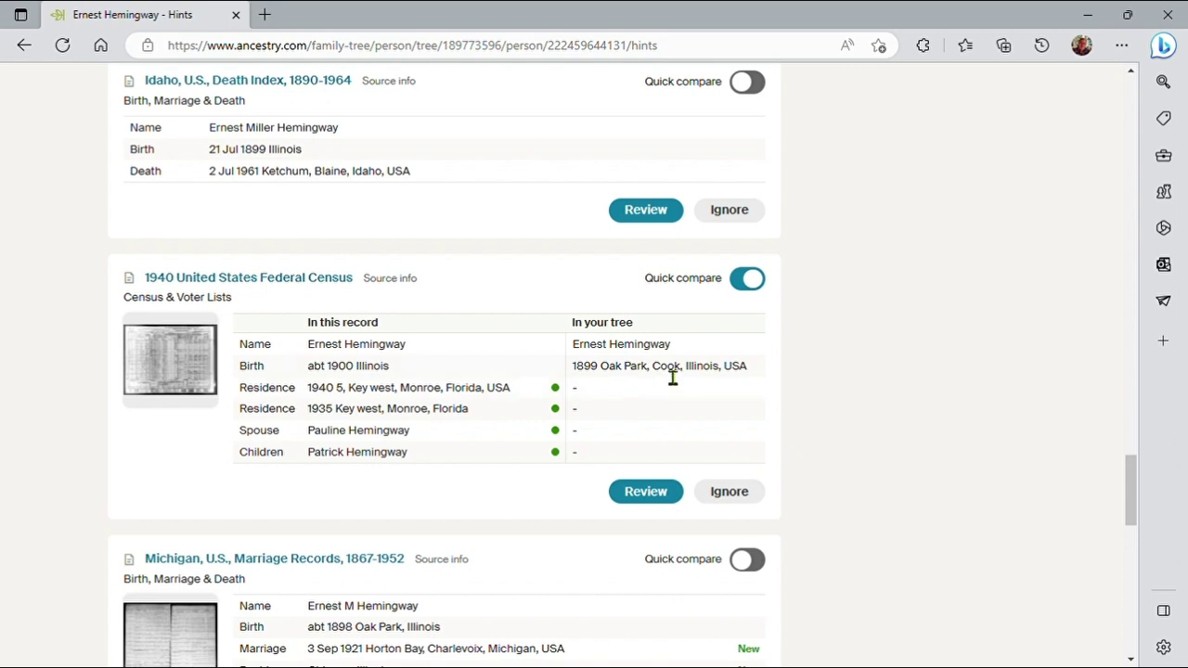
click(646, 494)
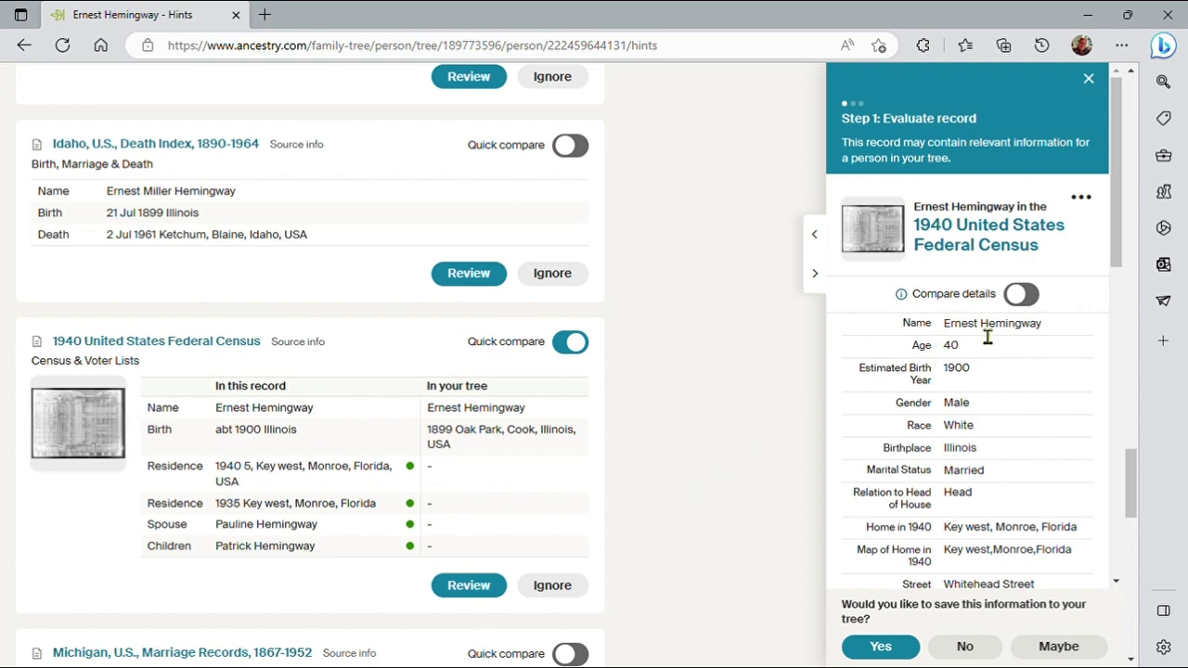
click(1026, 297)
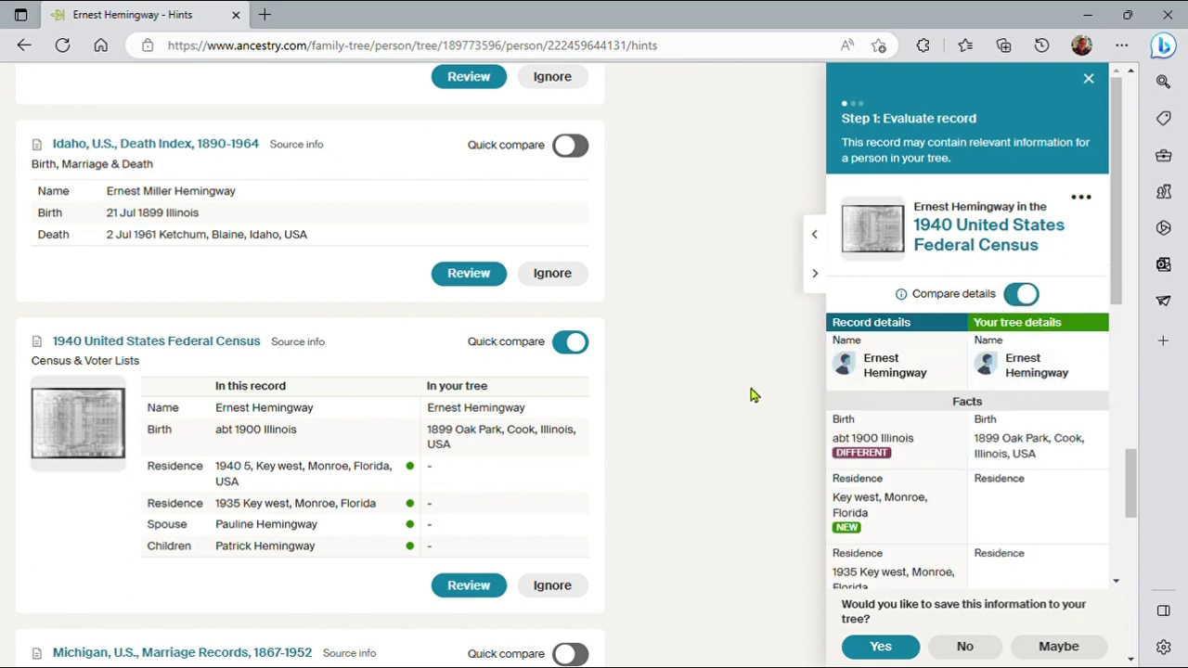
Step: Examine the census record's facts, spouse and children side by side with the tree's details
scroll(974, 399, down, 1)
scroll(975, 397, down, 3)
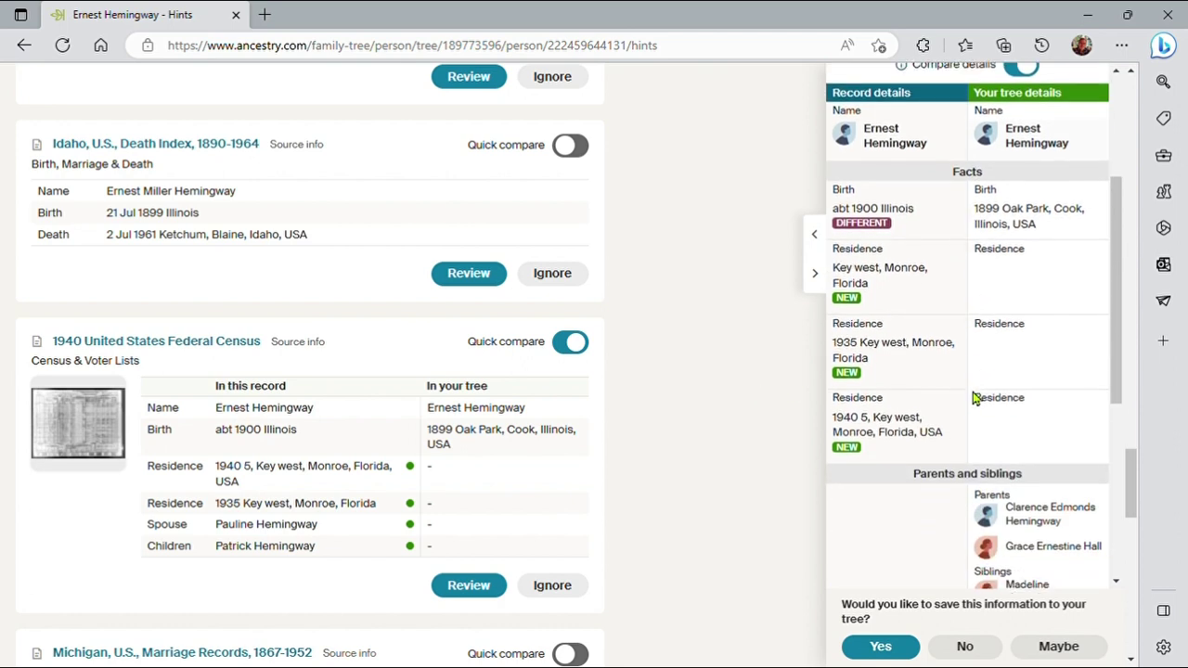
scroll(974, 397, up, 2)
scroll(972, 389, down, 1)
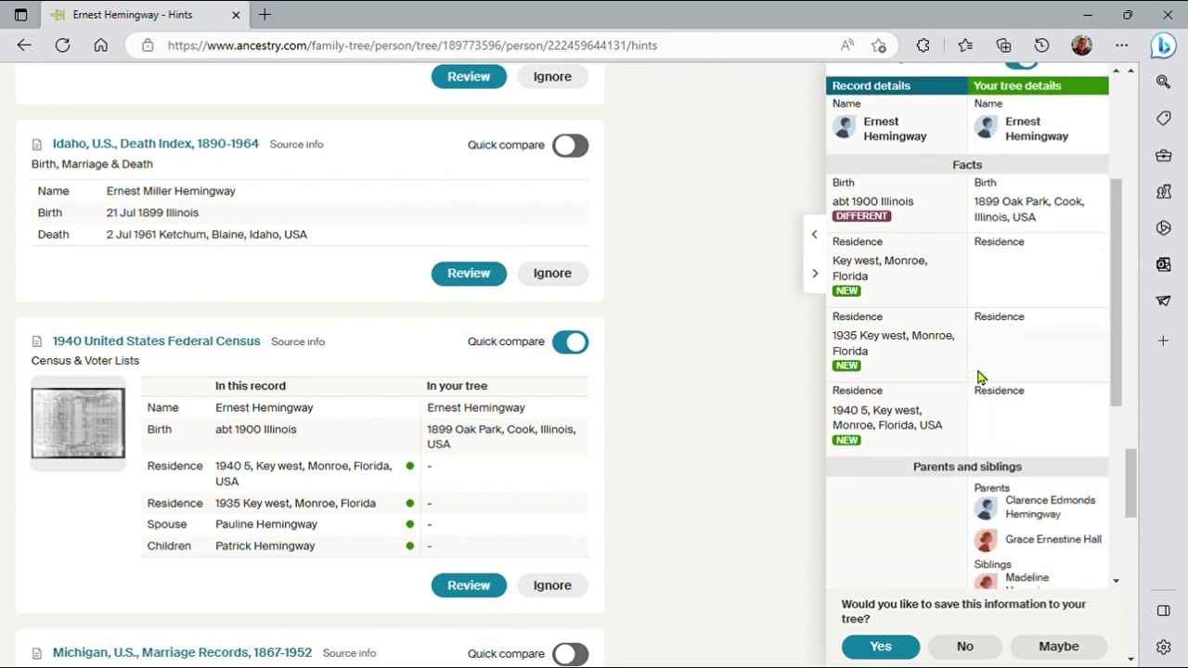
scroll(979, 378, up, 1)
scroll(979, 378, down, 5)
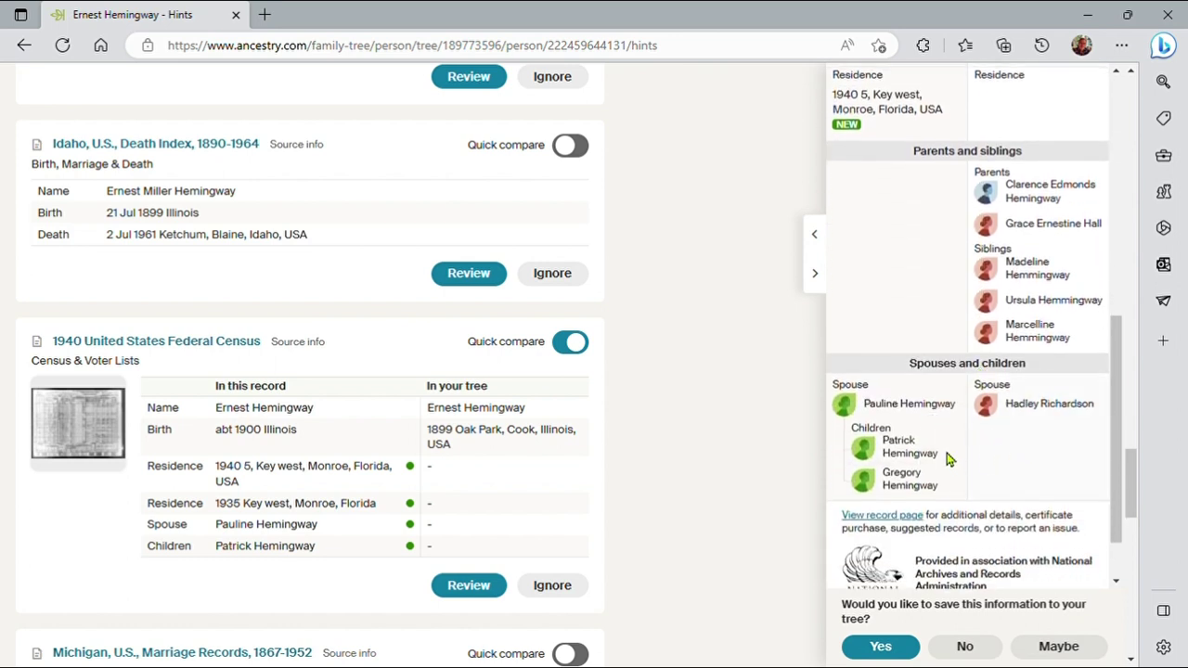
scroll(942, 450, up, 10)
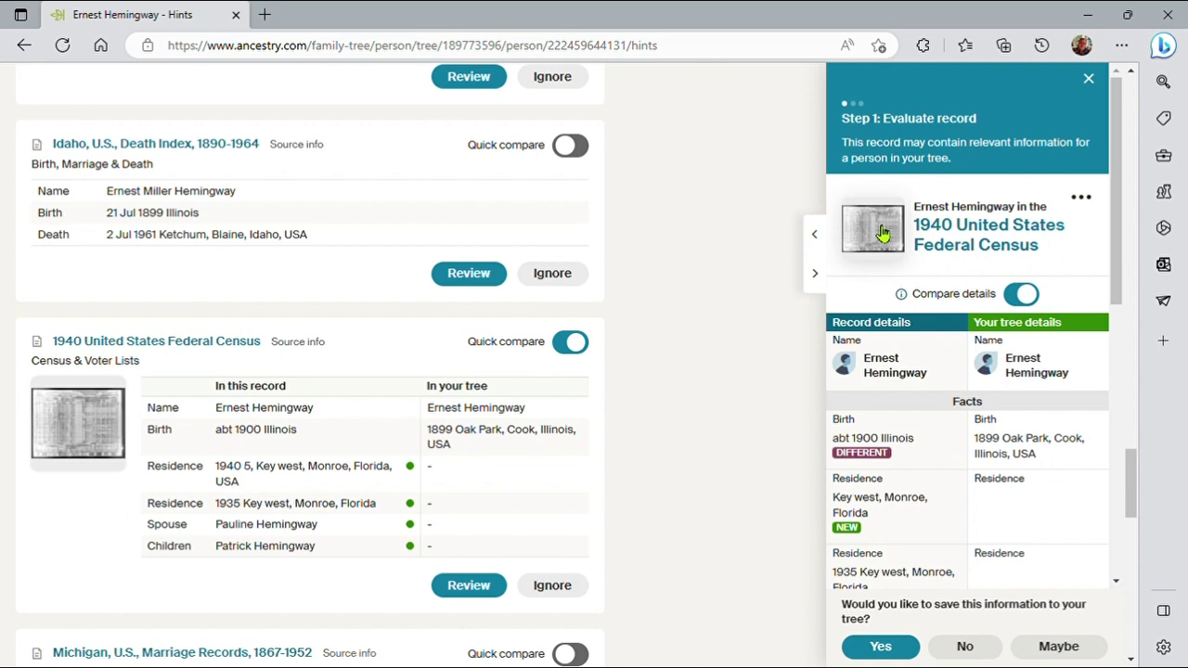
Step: Open the original 1940 census image and check the highlighted household against the compared record details, including spouses and children
click(935, 250)
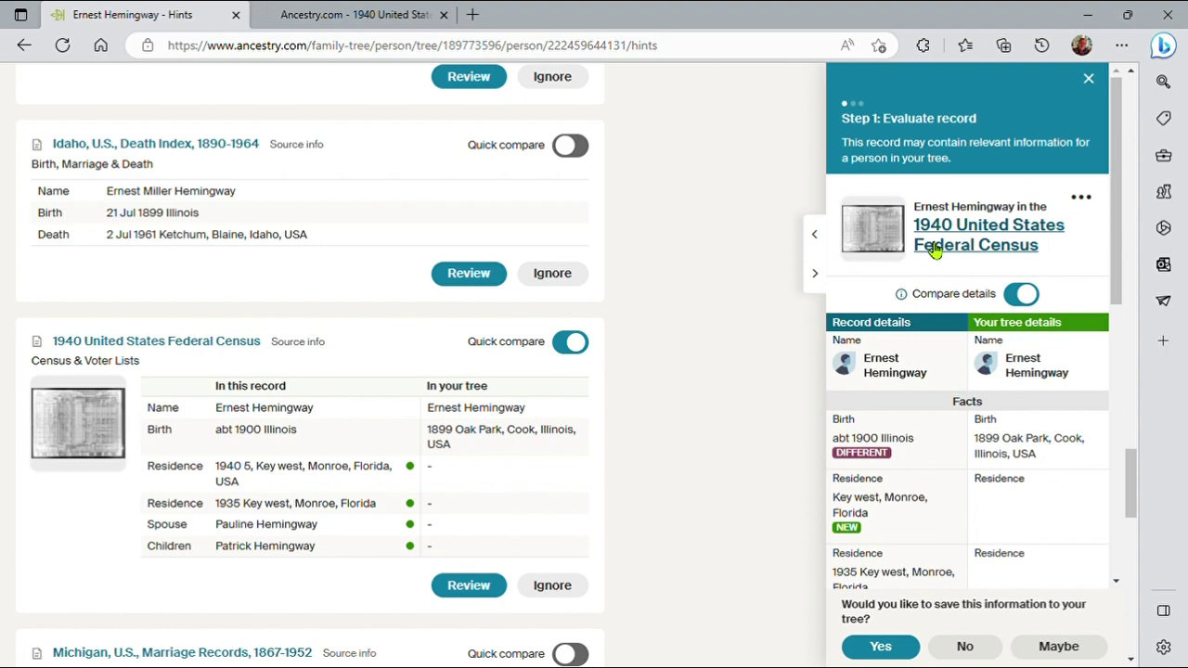
click(394, 11)
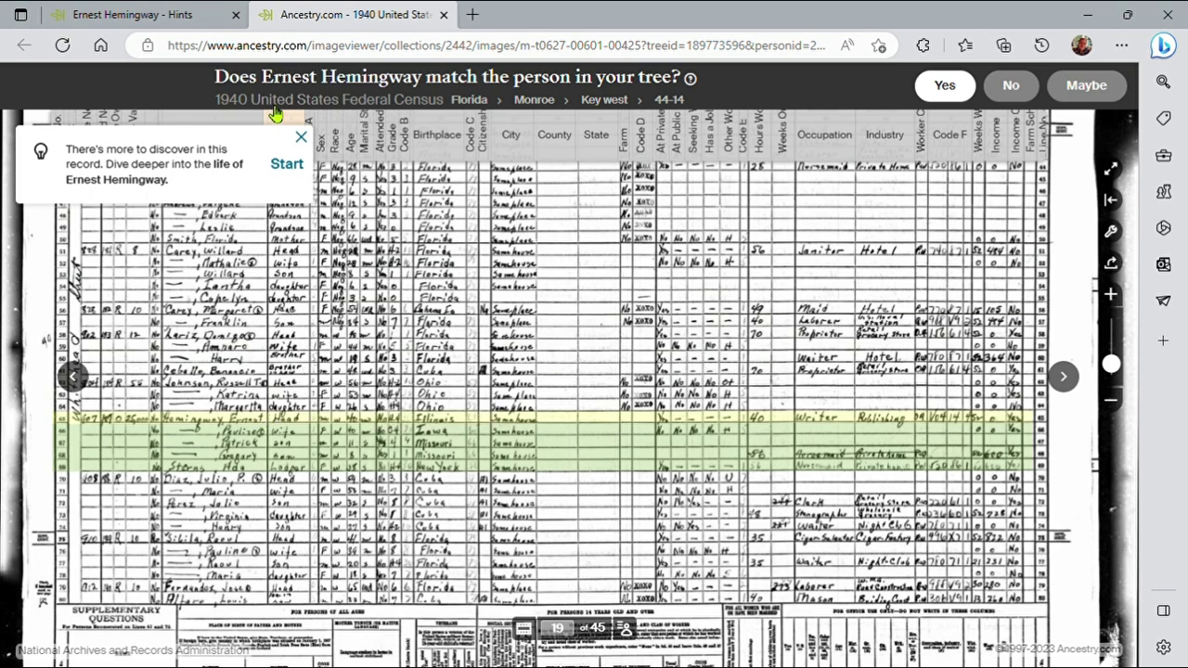
click(171, 16)
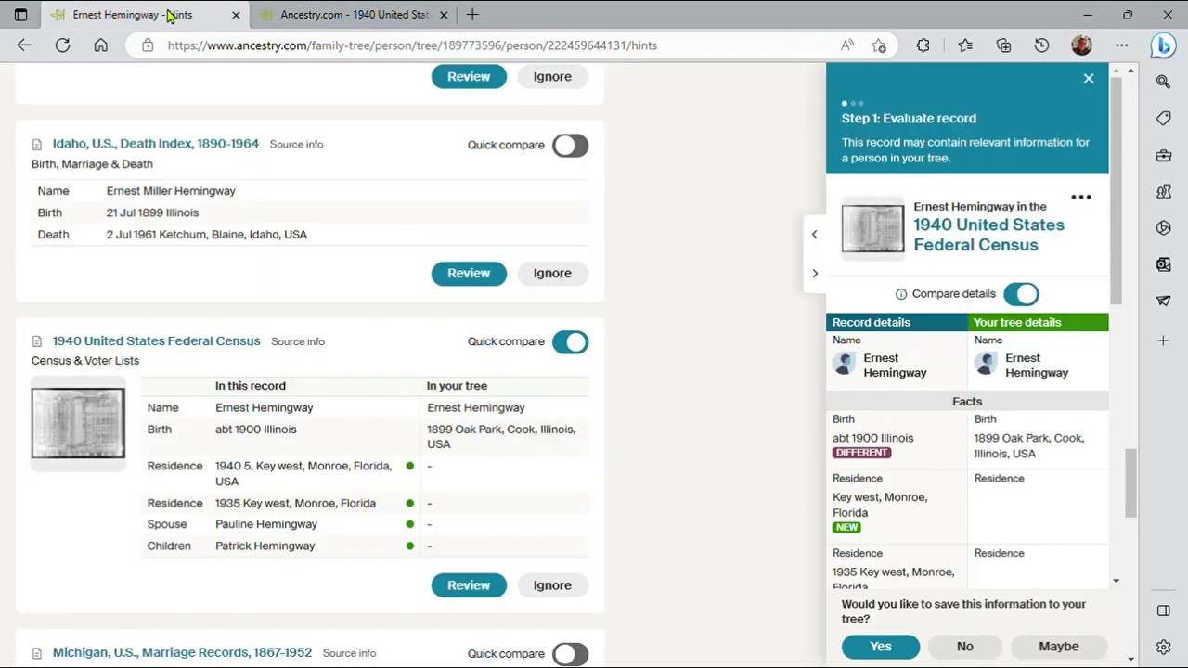
click(315, 12)
click(195, 11)
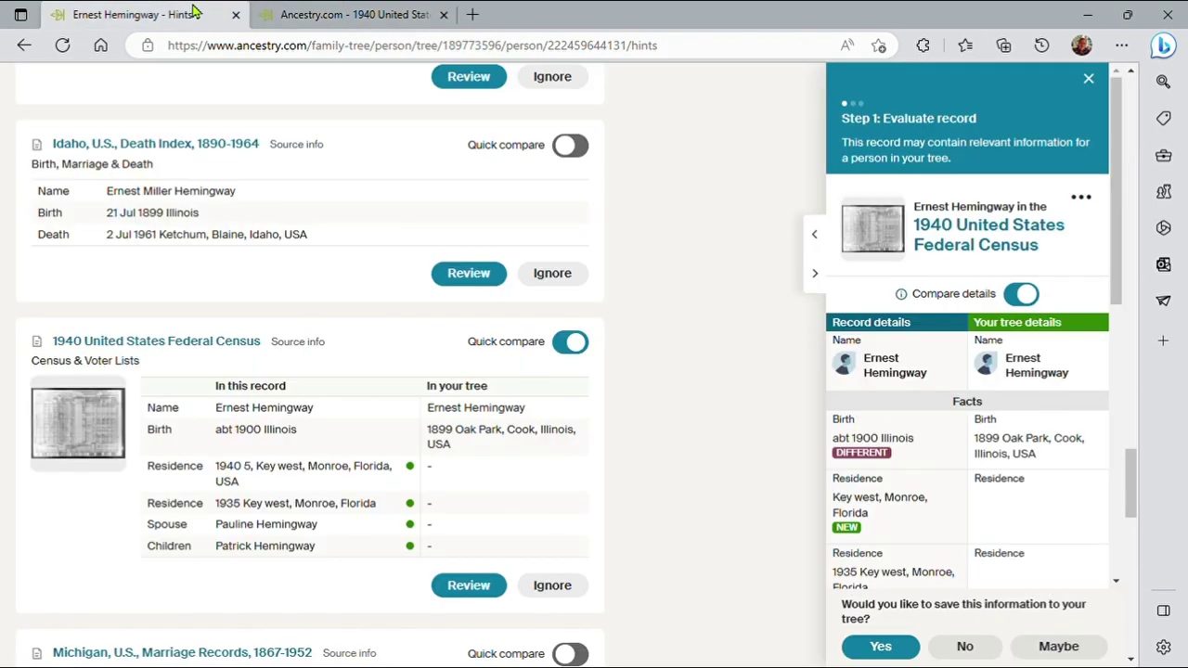
click(325, 11)
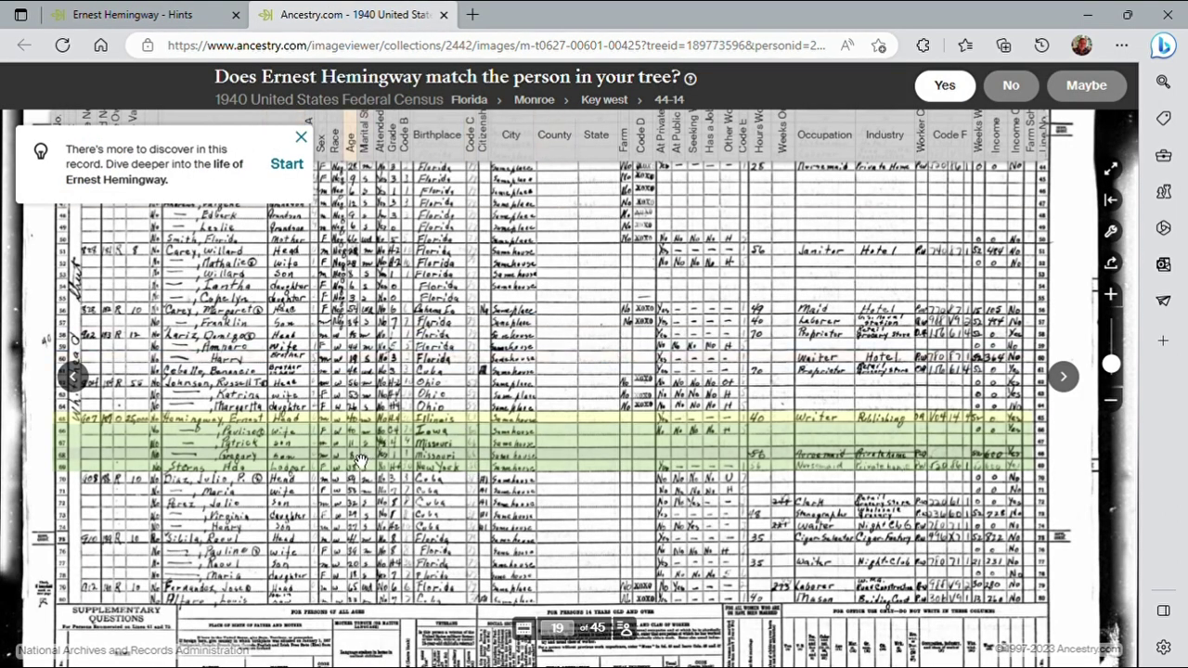
click(137, 15)
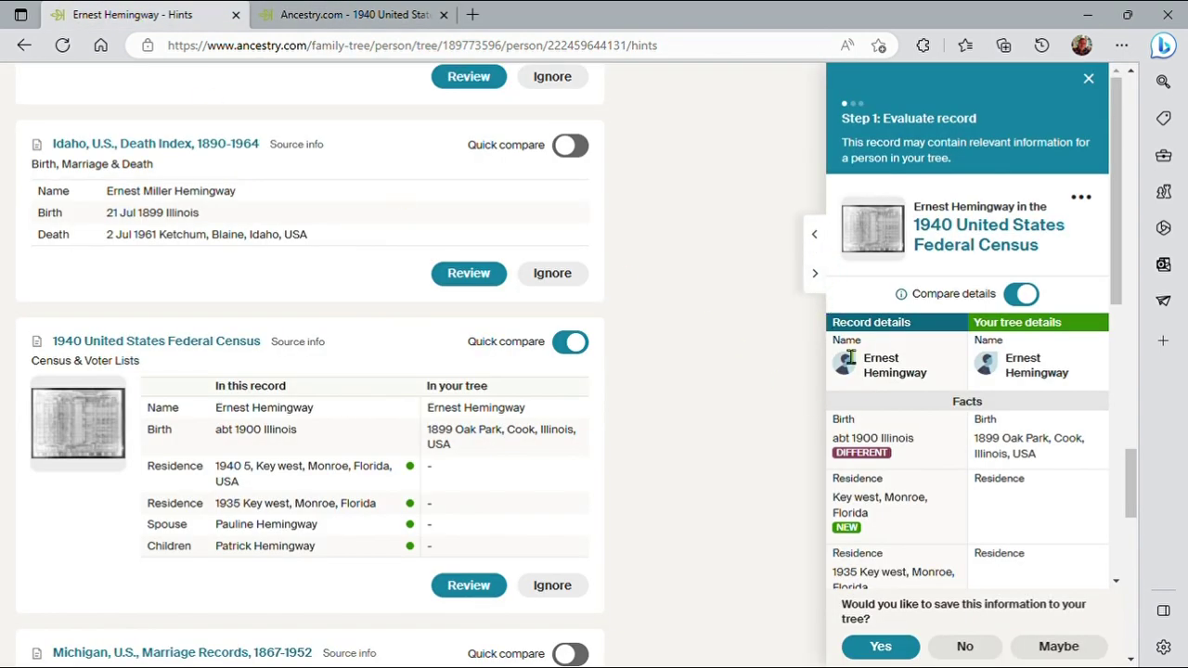
scroll(908, 371, down, 10)
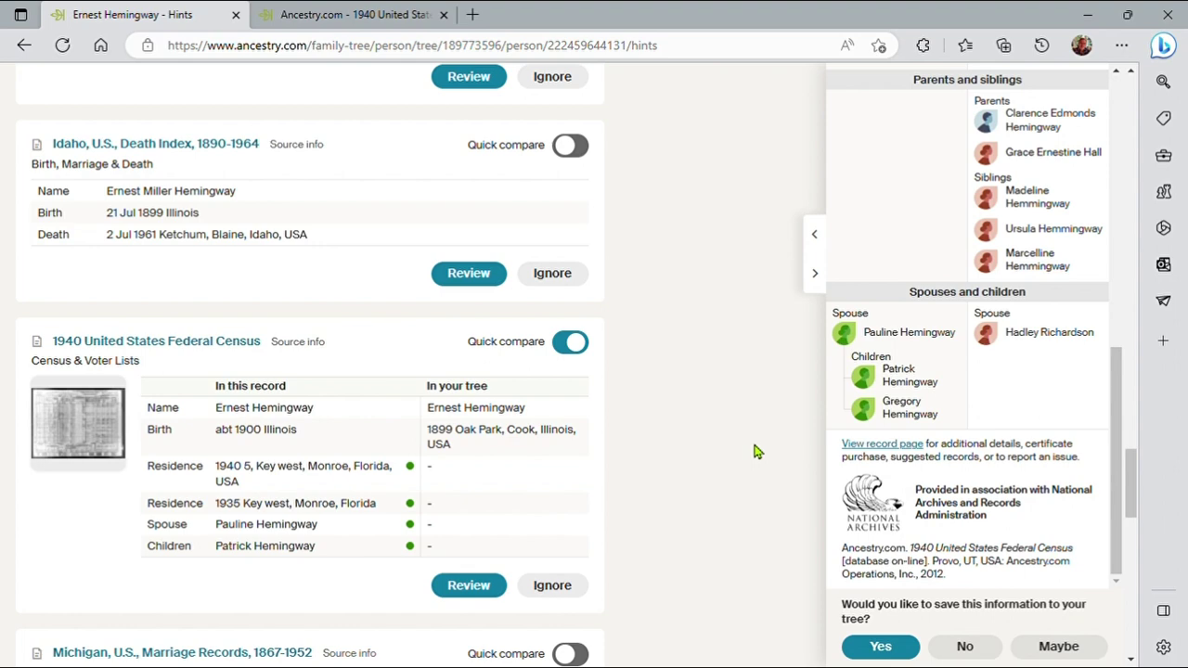
Step: Review the Idaho, U.S., Death Index, 1890-1964 hint and open its full record page
scroll(720, 447, up, 2)
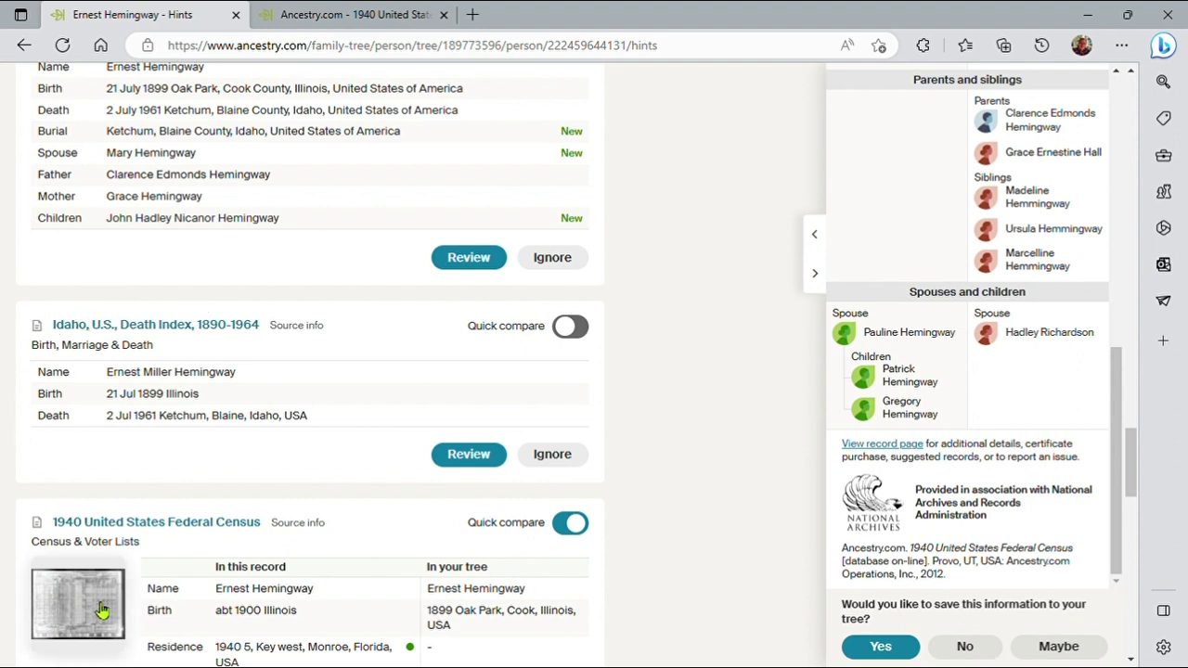
click(90, 331)
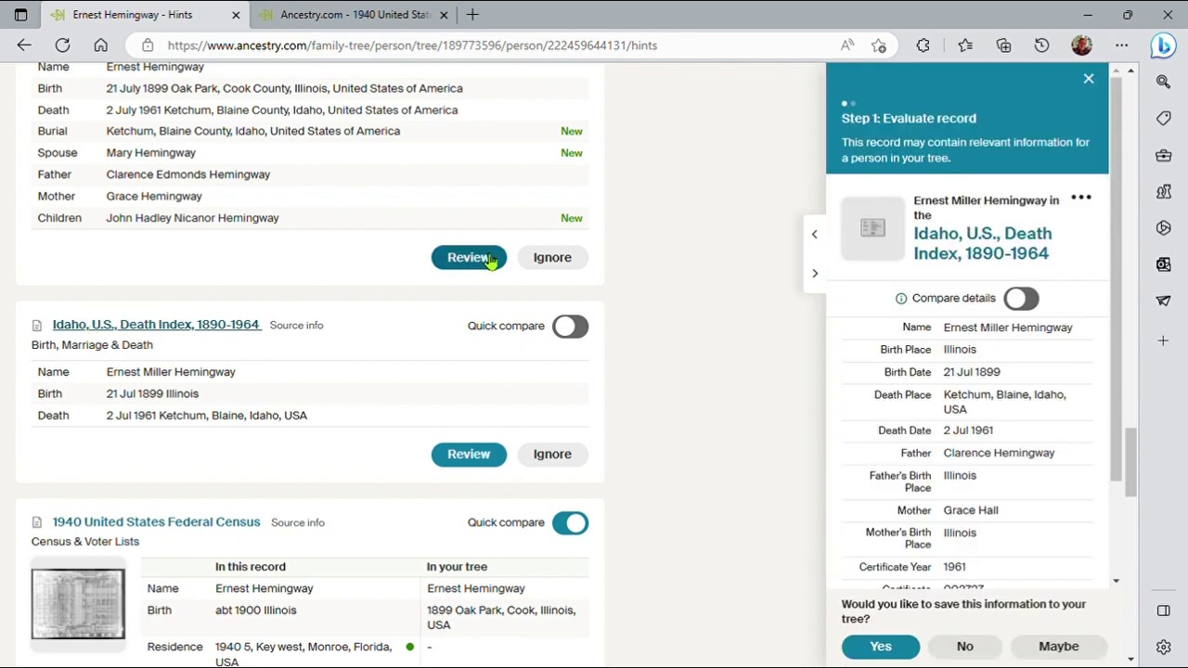
click(962, 248)
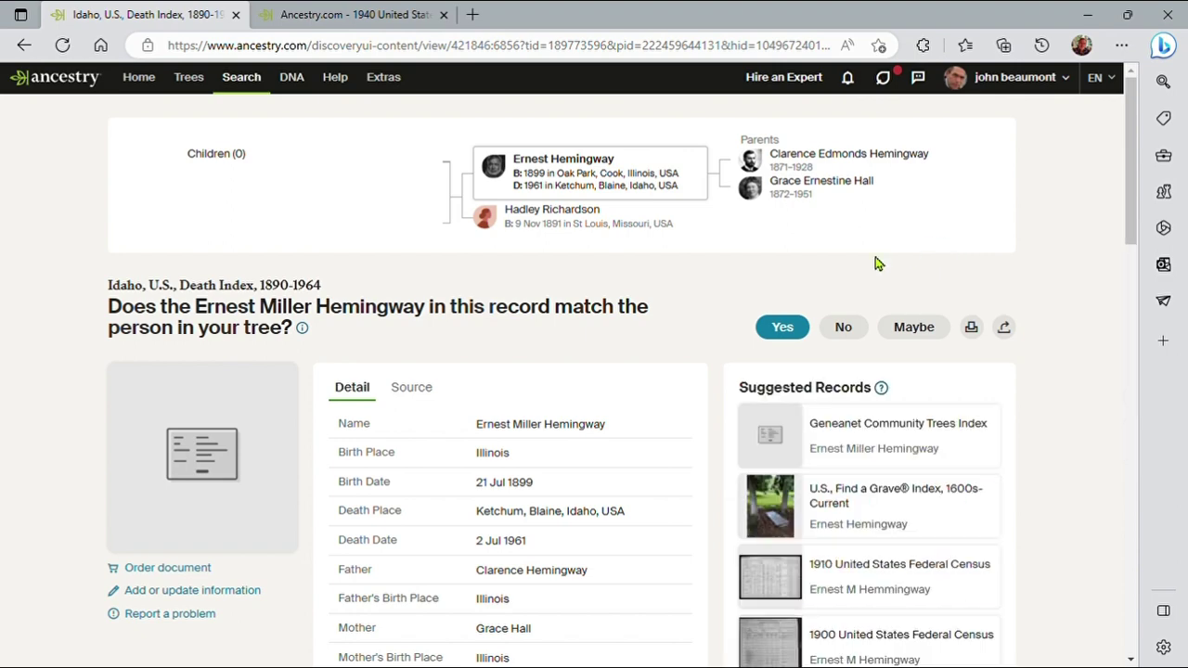
scroll(552, 357, down, 2)
scroll(562, 347, up, 1)
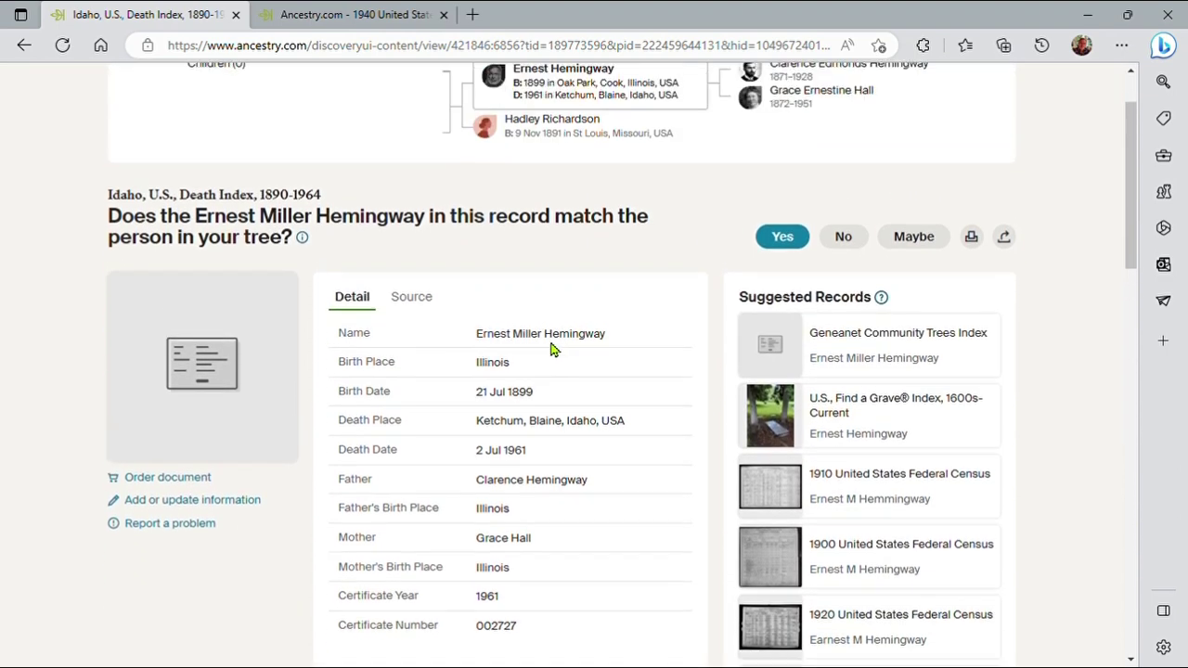
Step: Read the death index record's source information and description, and go through its birth, death, parent and certificate details
click(416, 307)
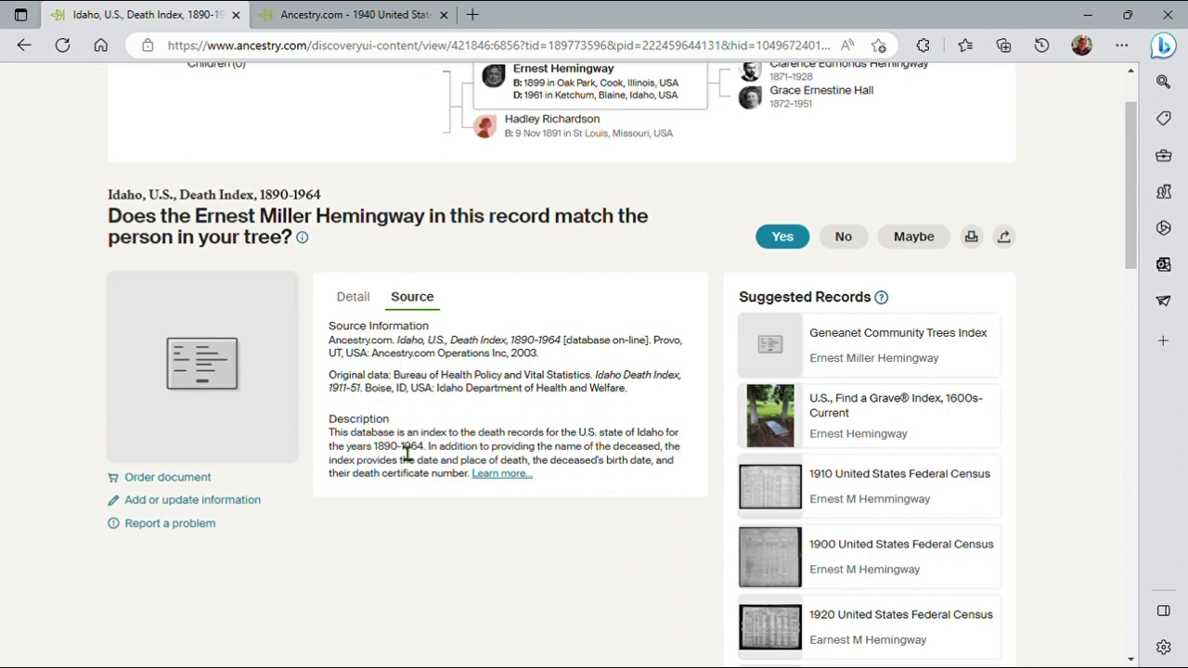
click(351, 306)
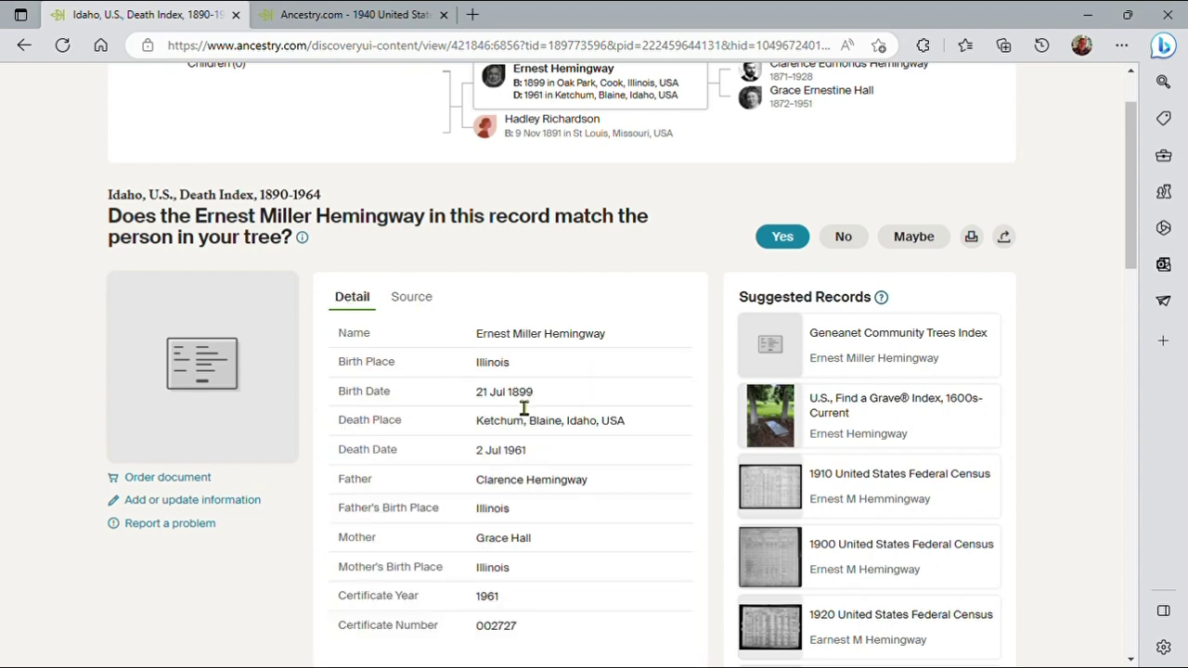
scroll(521, 413, down, 2)
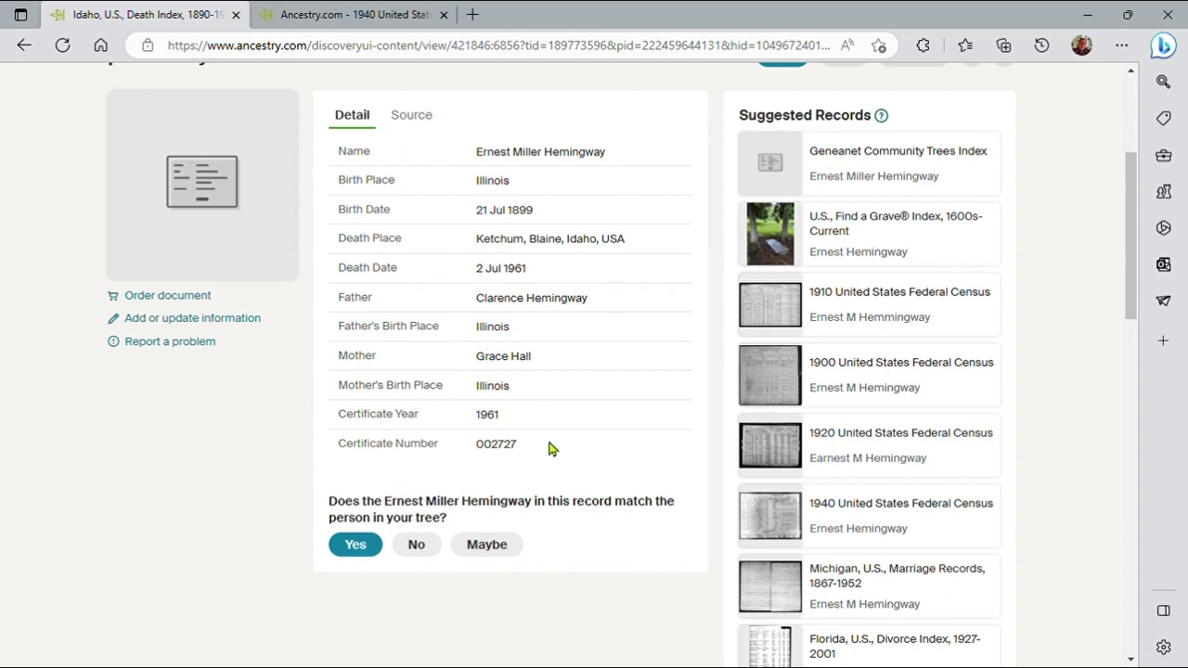
scroll(551, 447, up, 2)
scroll(557, 446, down, 3)
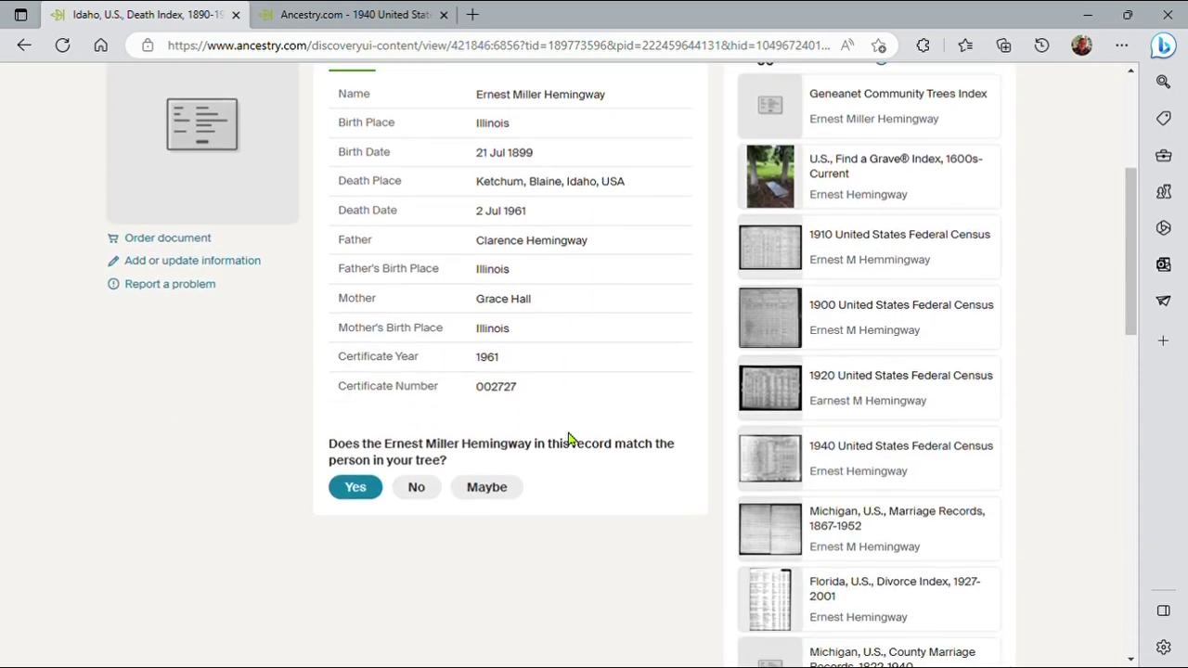
scroll(246, 570, up, 4)
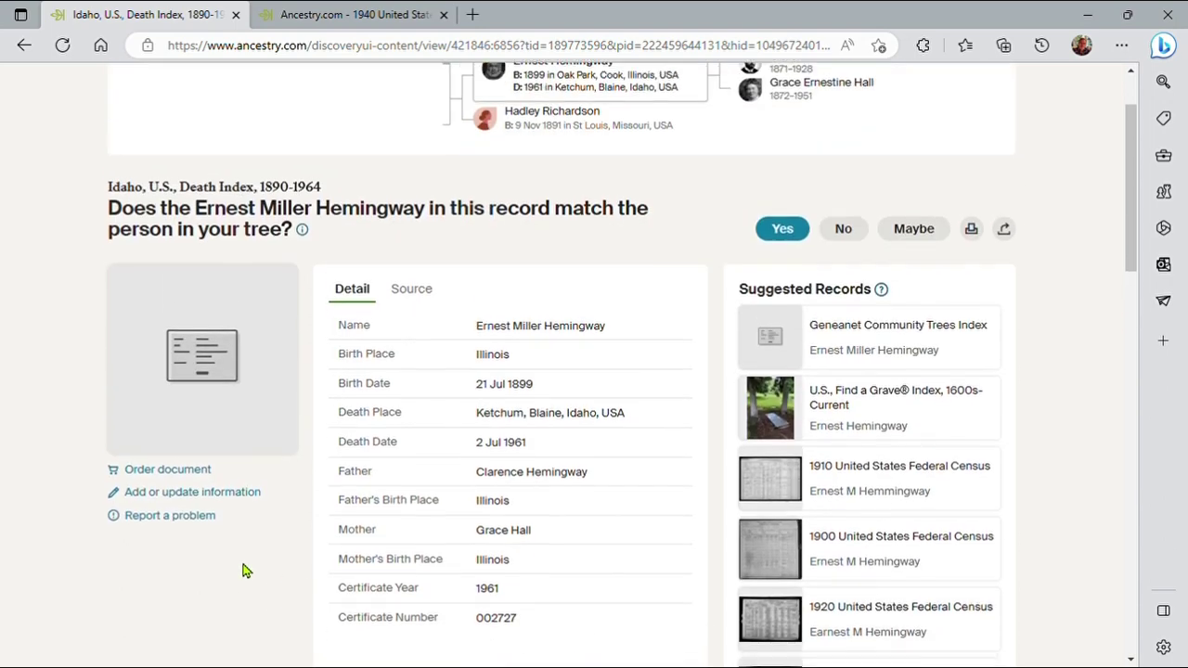
Step: Return to the hints list, open the "Ernest Miller Hemingway 7th cousin 3x removed" member photo for review, and look through the earlier hints
click(25, 45)
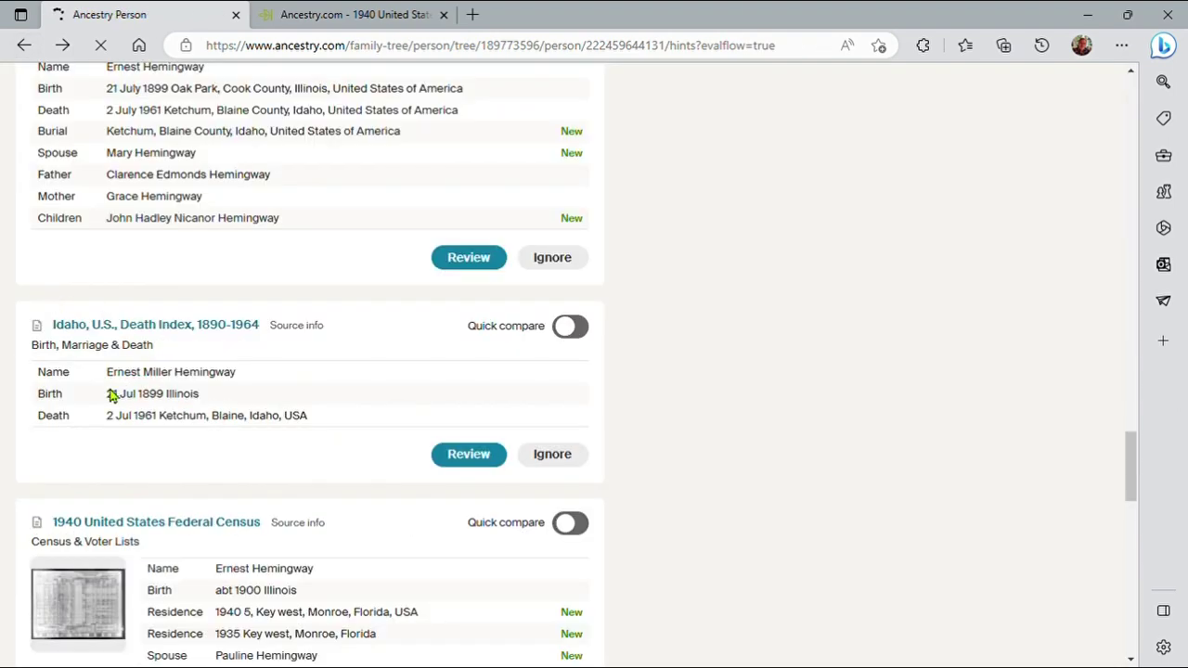
scroll(154, 419, up, 6)
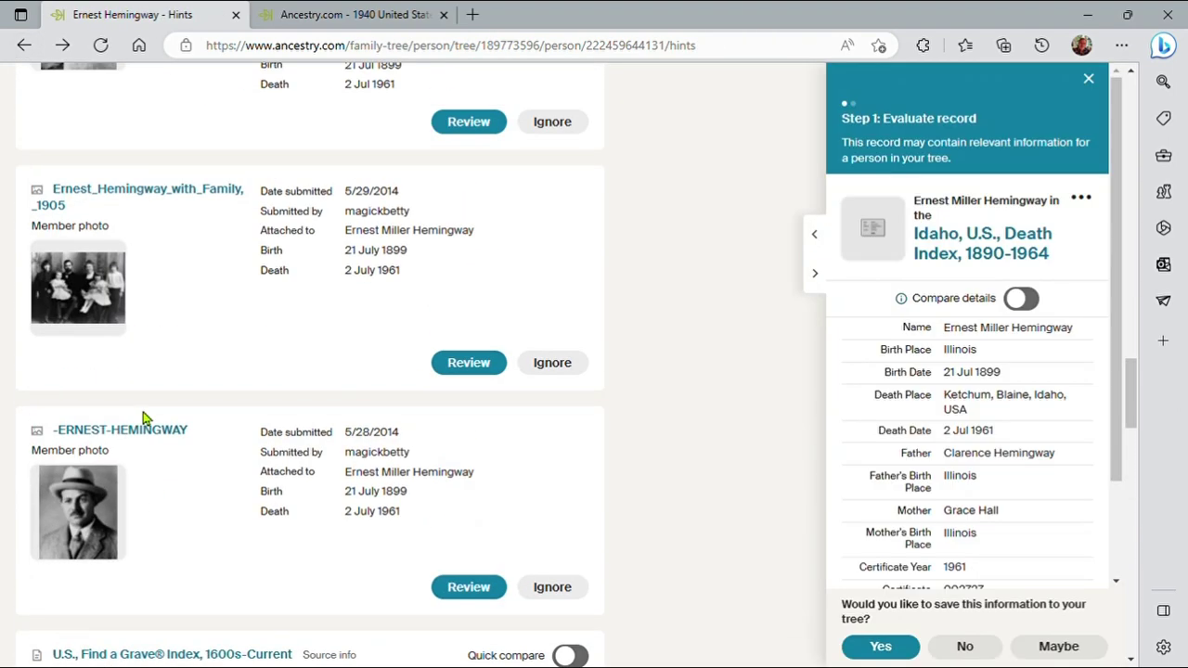
scroll(144, 418, up, 2)
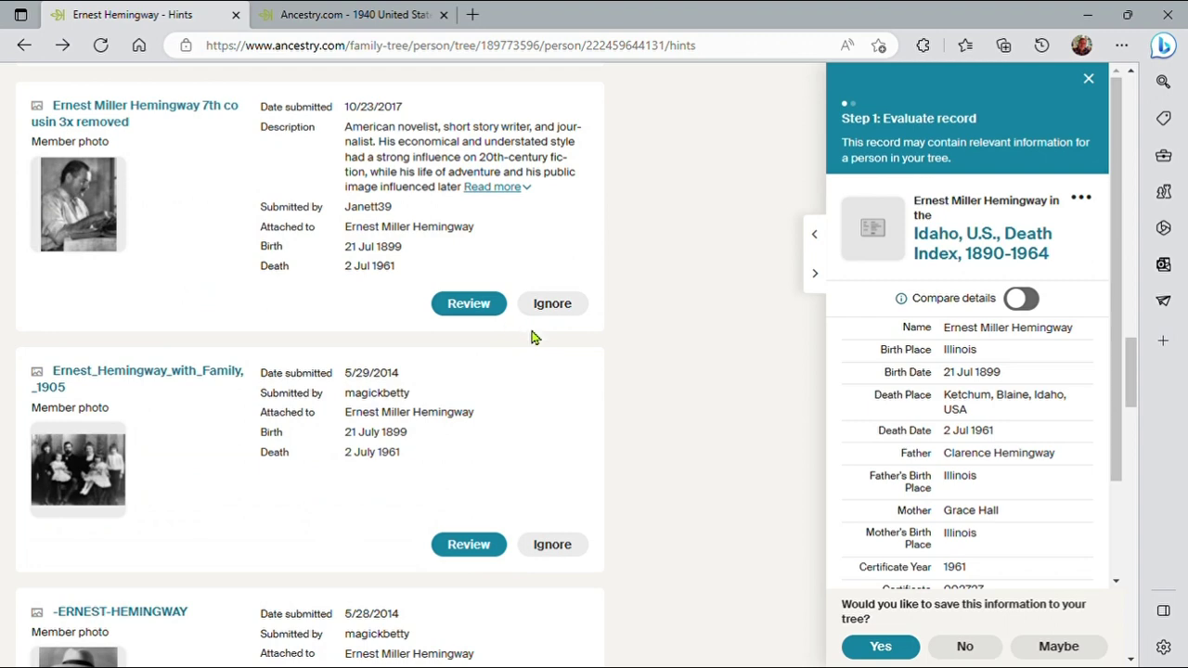
click(465, 310)
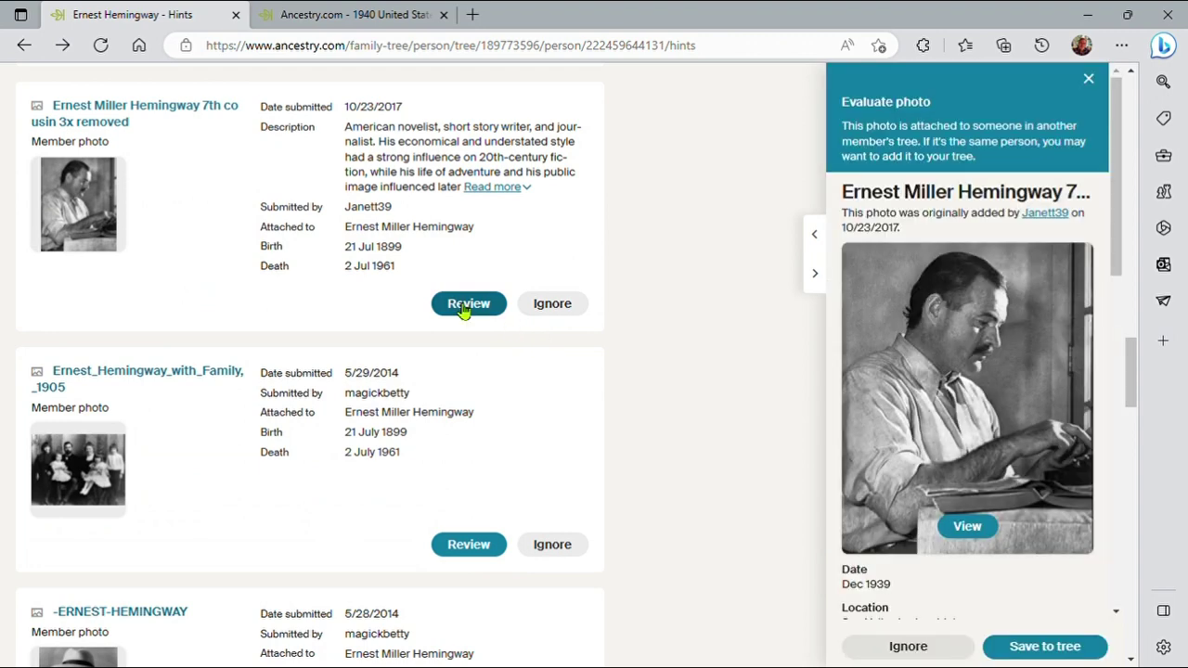
scroll(775, 386, down, 1)
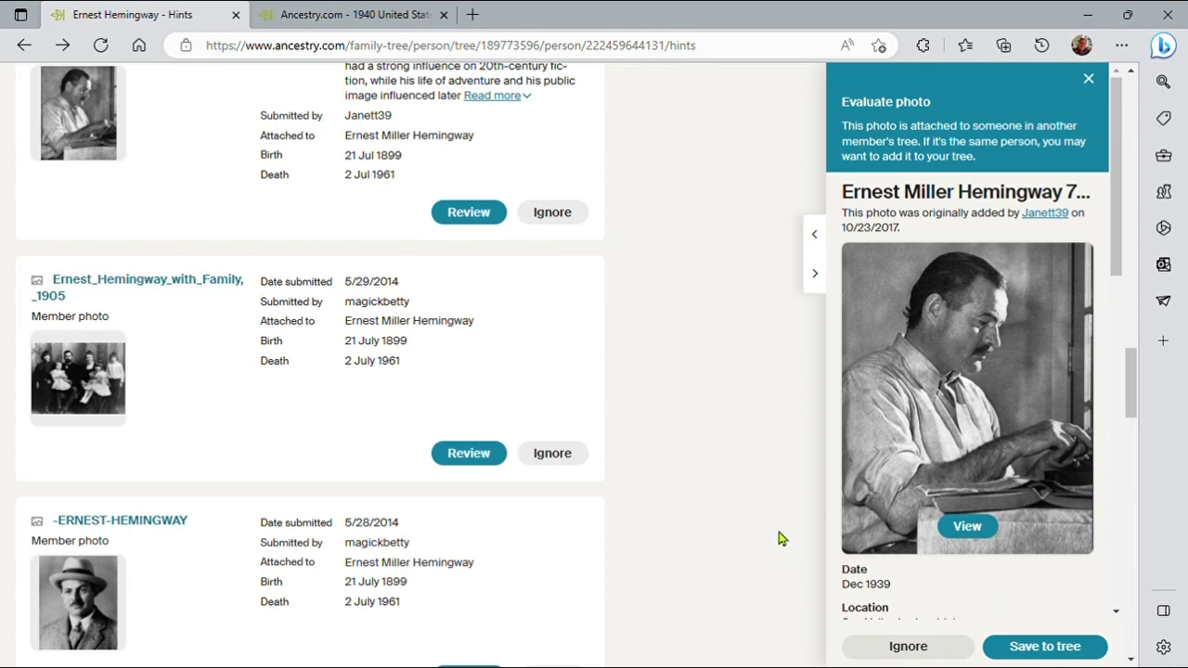
scroll(779, 539, up, 15)
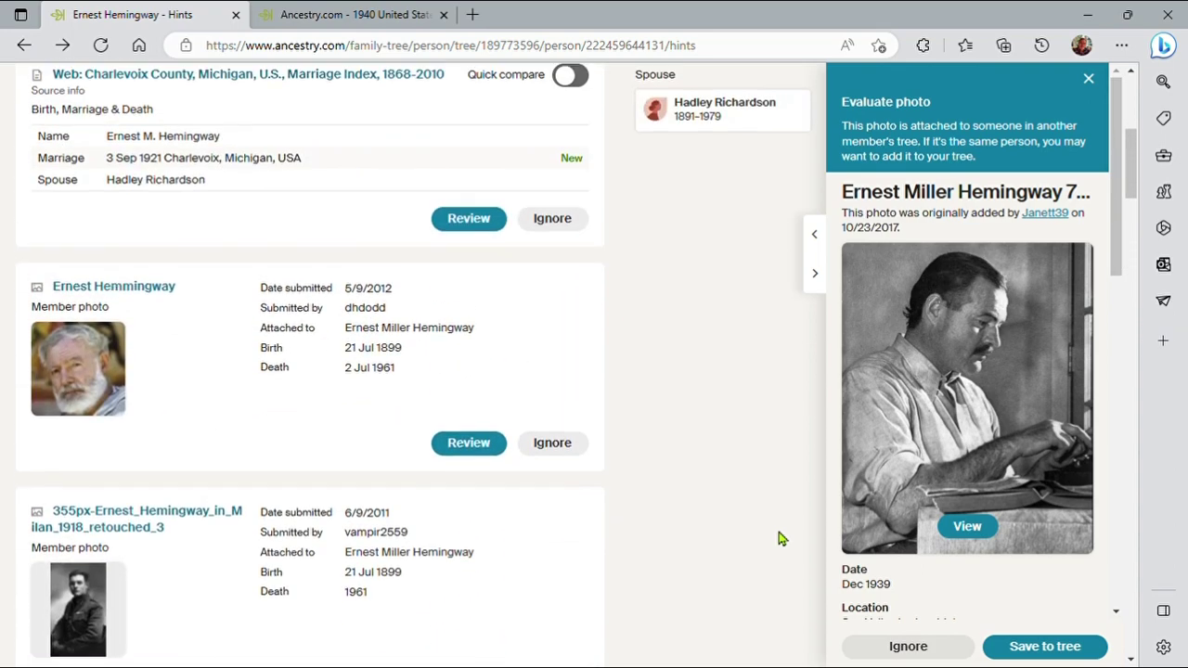
Step: Open the accepted hints, close the photo evaluation, and look through the accepted marriage record, member photo and 1910 census
scroll(780, 538, up, 4)
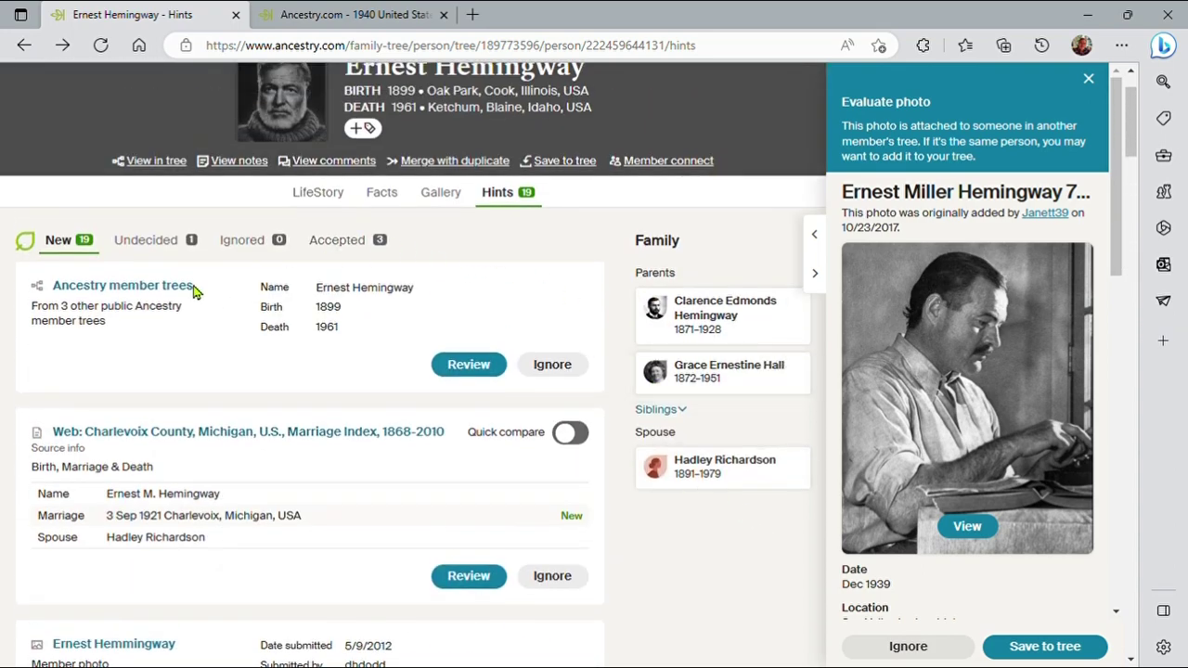
click(339, 253)
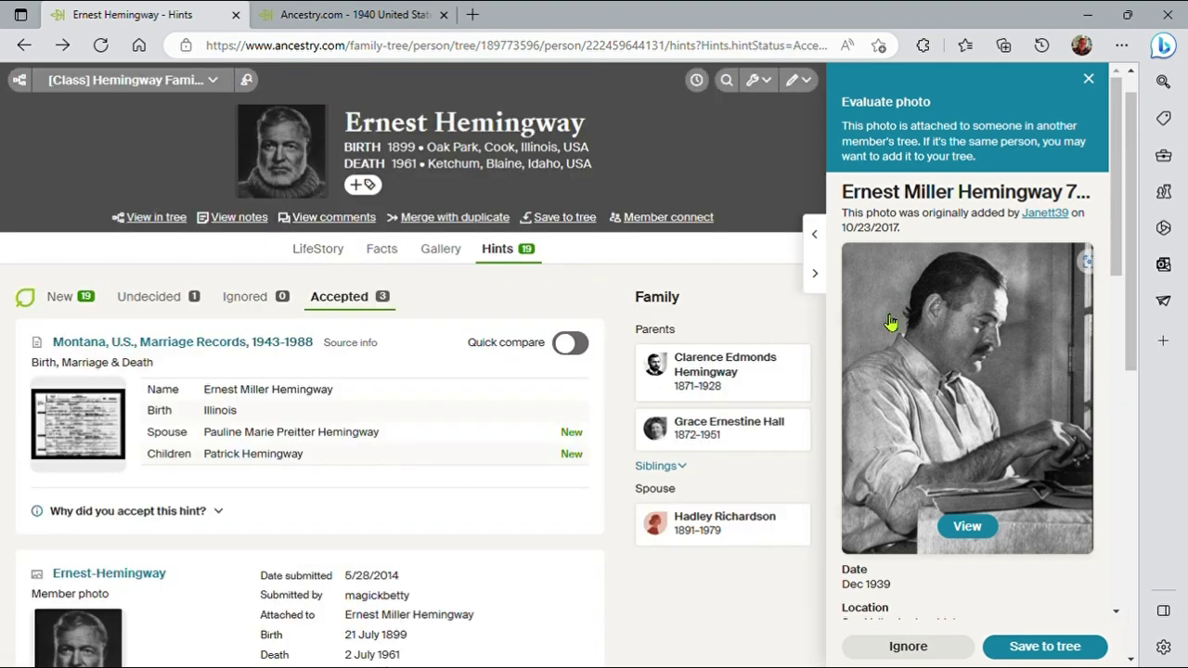
click(817, 272)
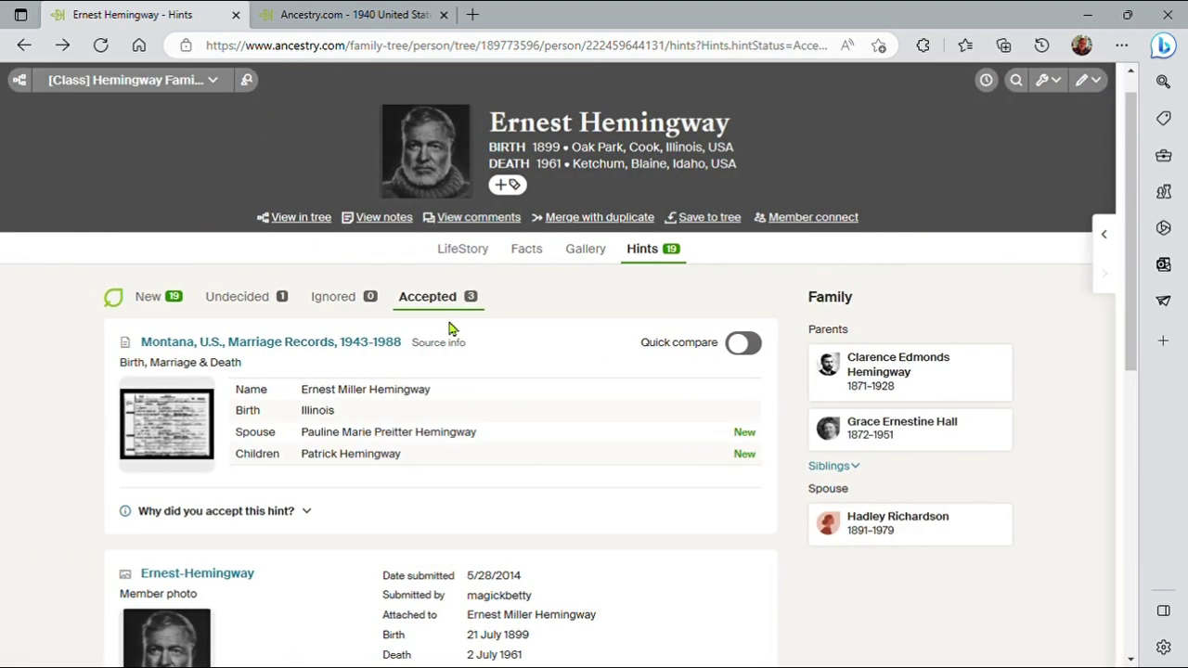
scroll(19, 385, down, 1)
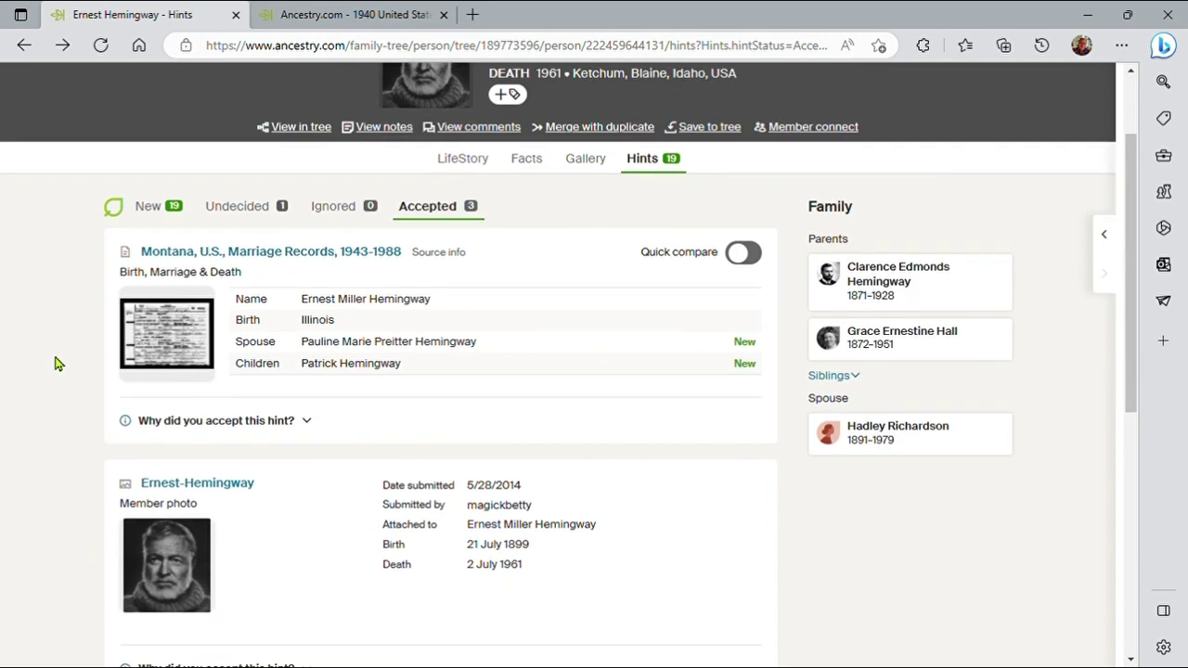
scroll(31, 353, down, 1)
scroll(28, 352, down, 3)
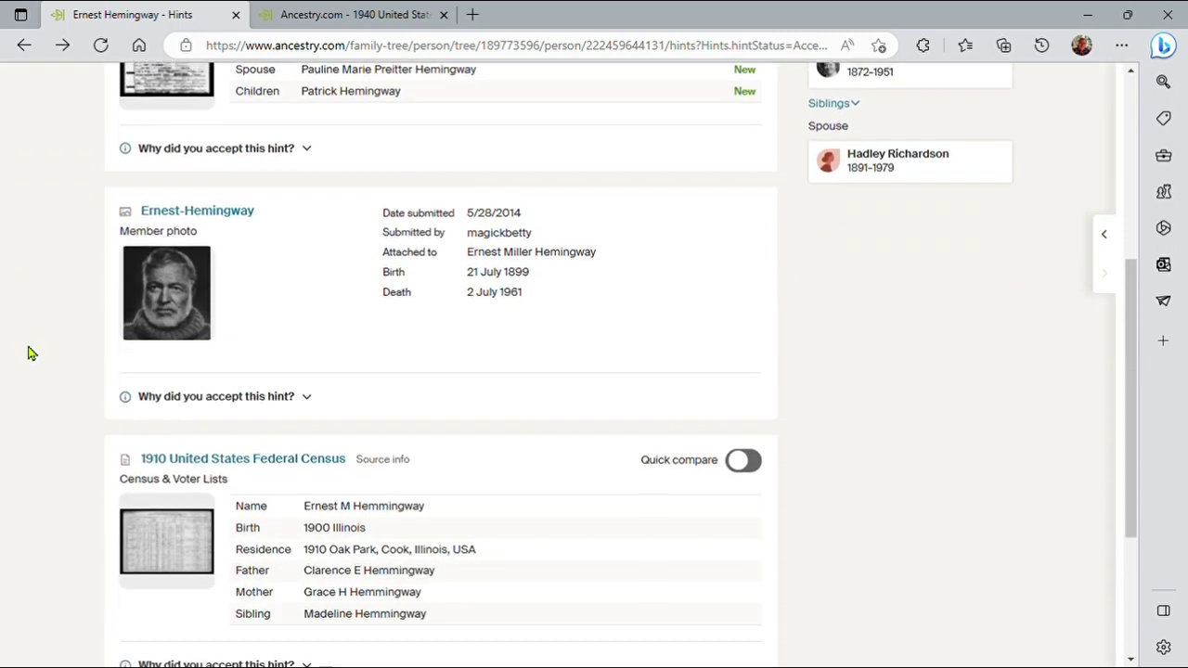
scroll(5, 362, down, 1)
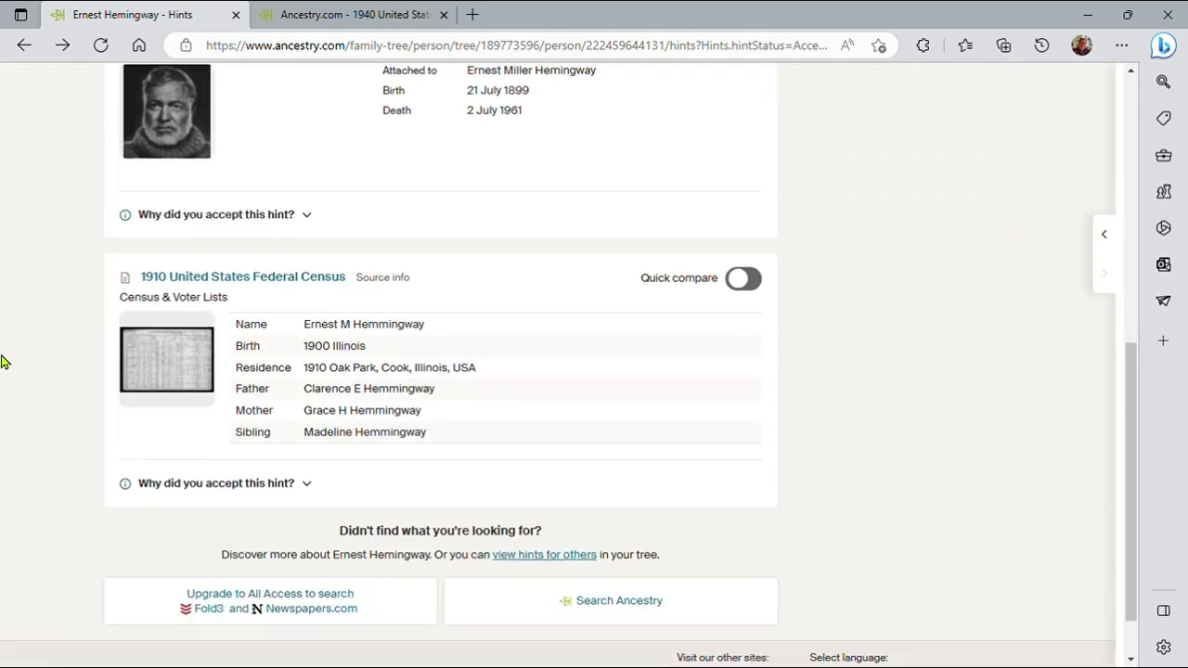
scroll(5, 362, up, 6)
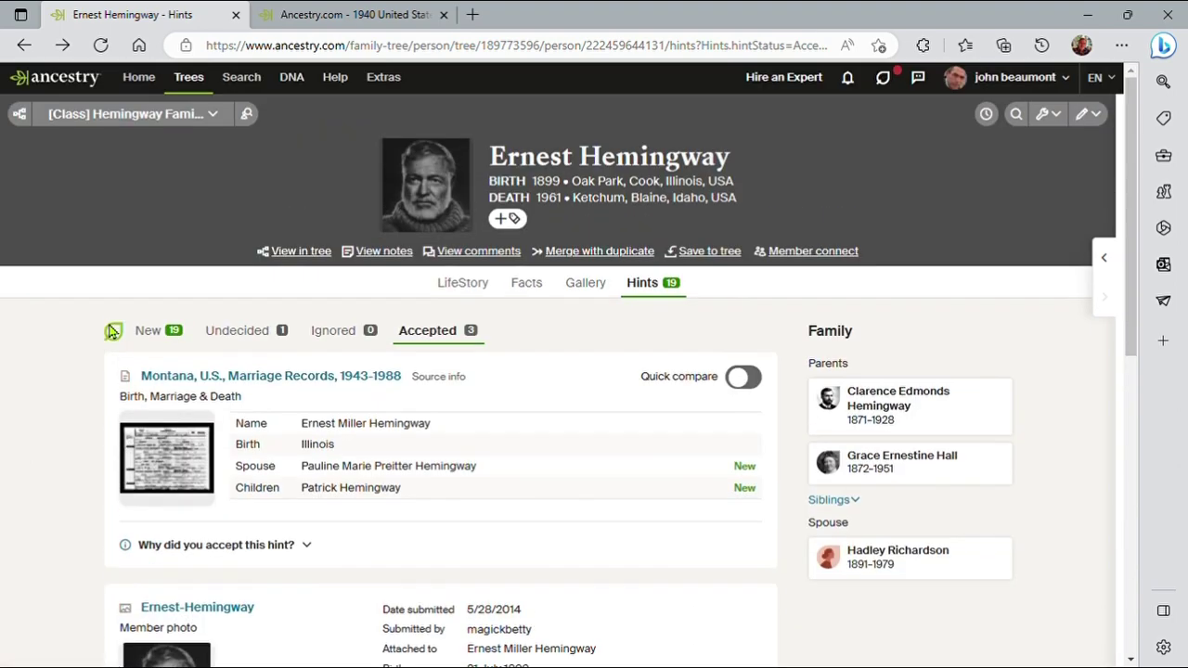
Step: Check Ernest Hemingway's facts and media gallery, view the saved Ernest-Hemingway portrait full size, and return to the gallery
click(526, 284)
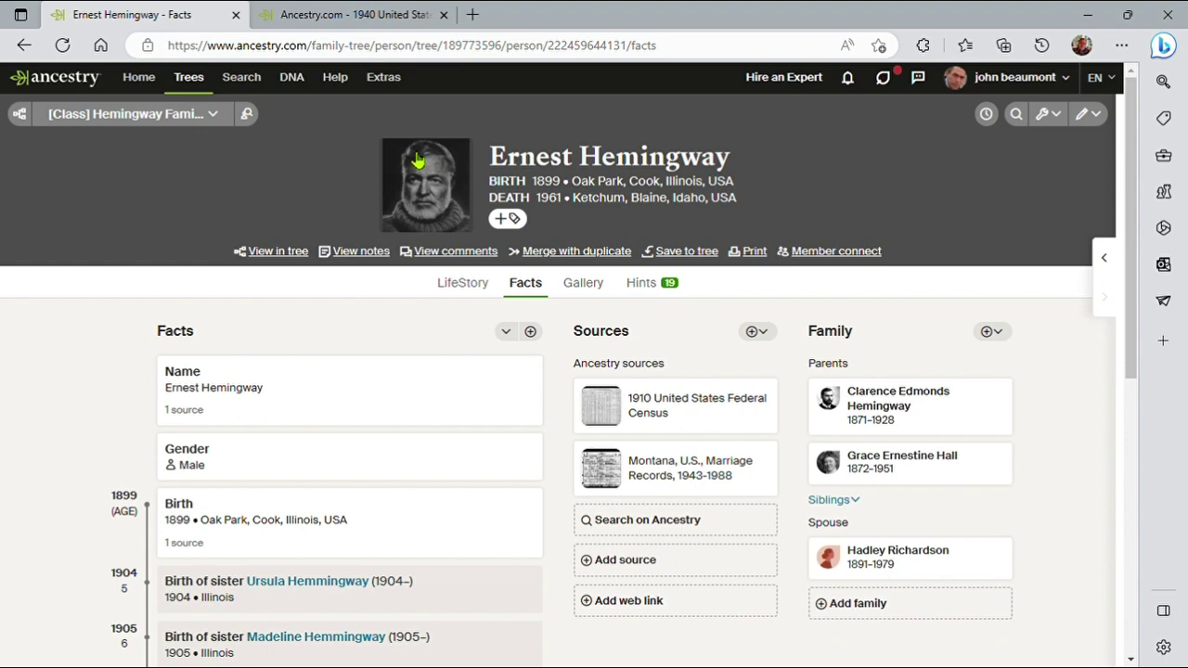
click(594, 291)
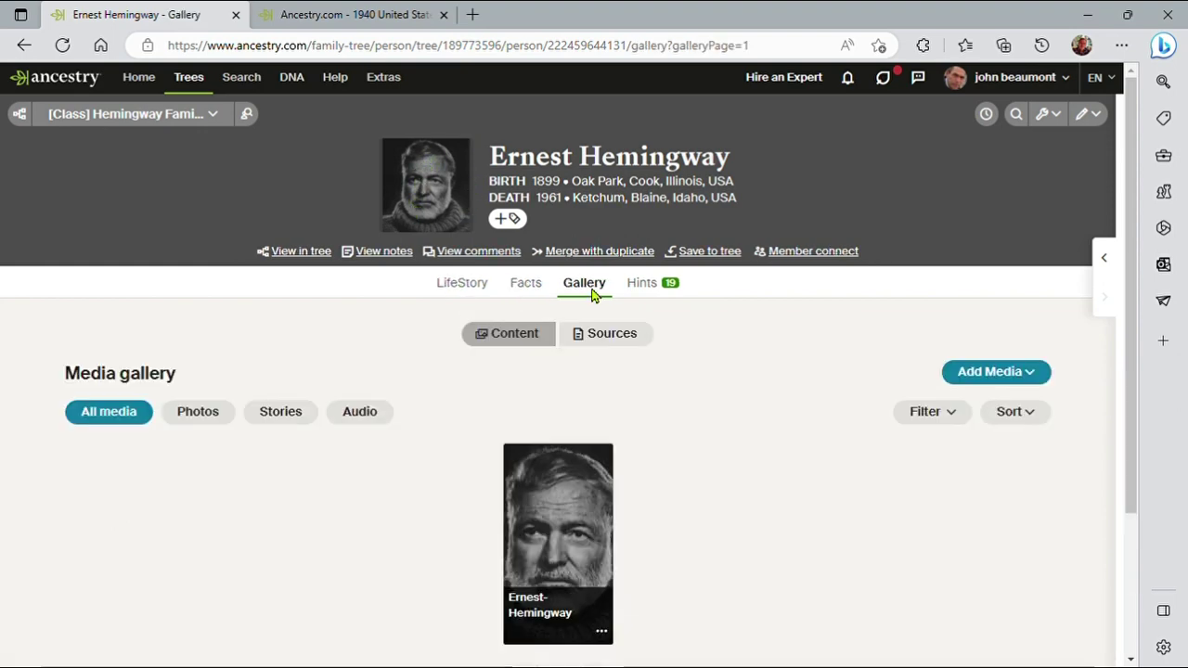
click(567, 537)
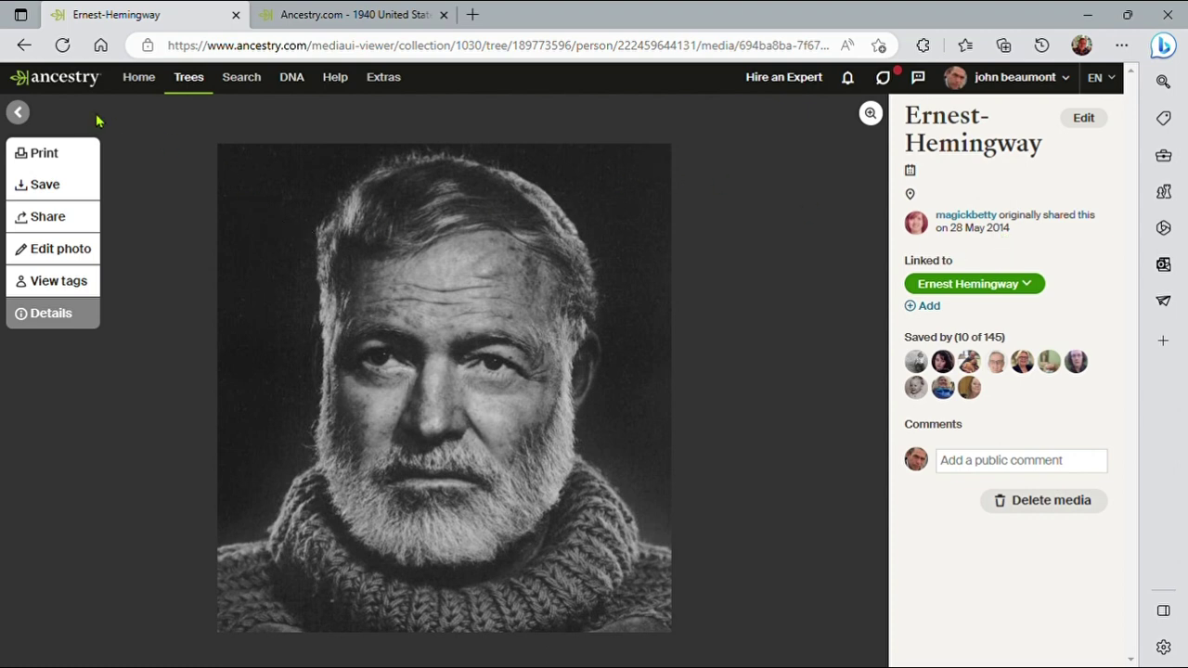
click(24, 46)
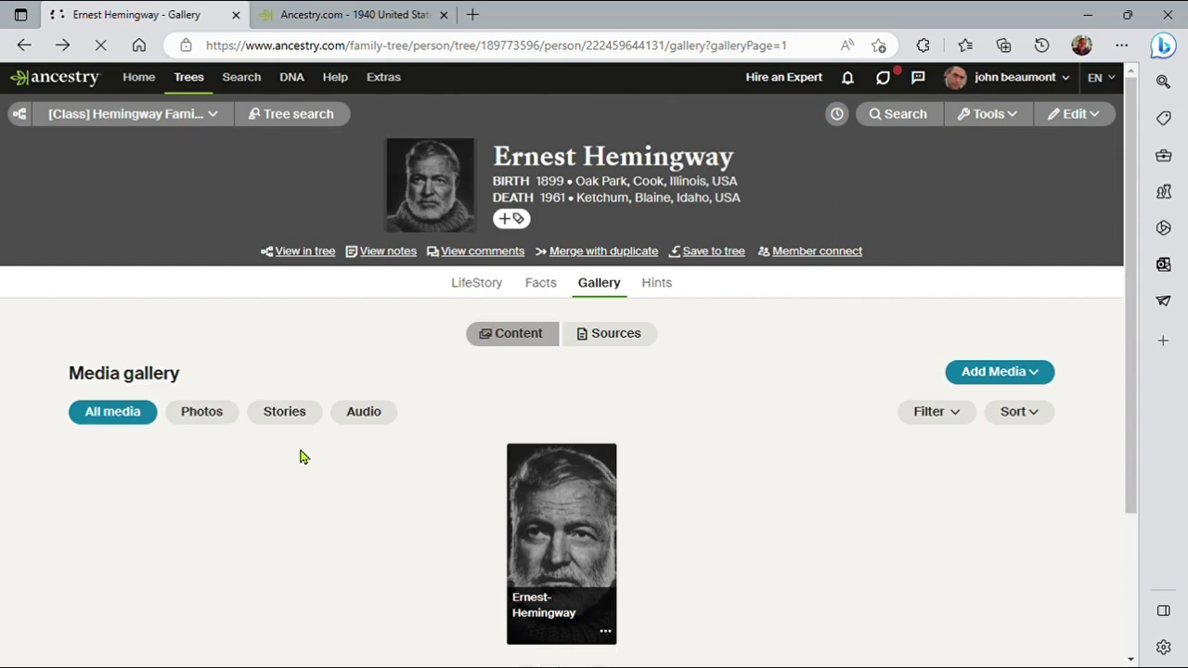
Step: Return to Ernest Hemingway's facts and examine which facts and parents are linked to the 1910 United States Federal Census source
click(530, 284)
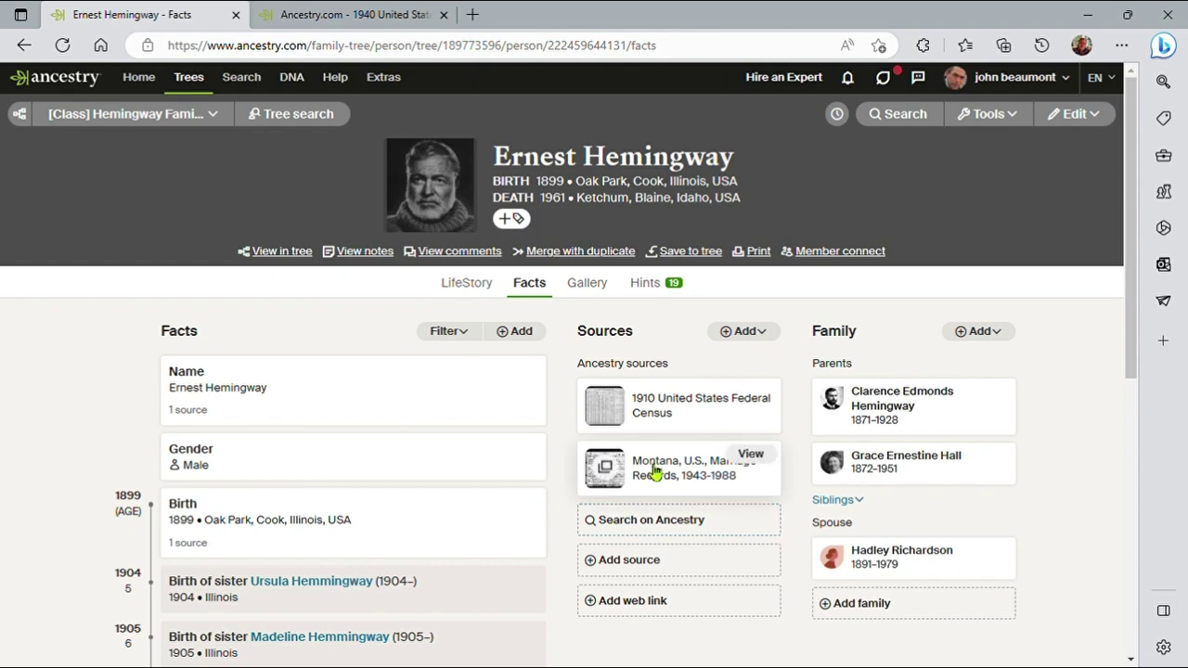
click(691, 425)
scroll(2, 503, down, 2)
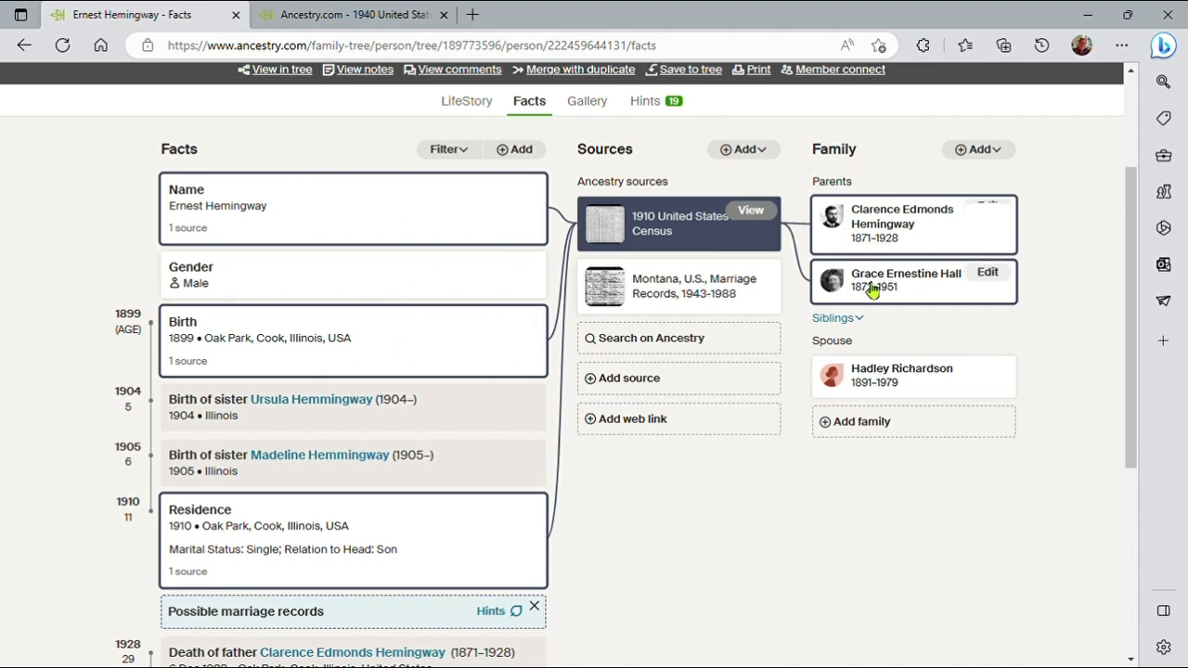
Step: Trace the Montana, U.S., Marriage Records source to the Son's marriage fact, view its edit form, and close it without changes
mouse_move(670, 312)
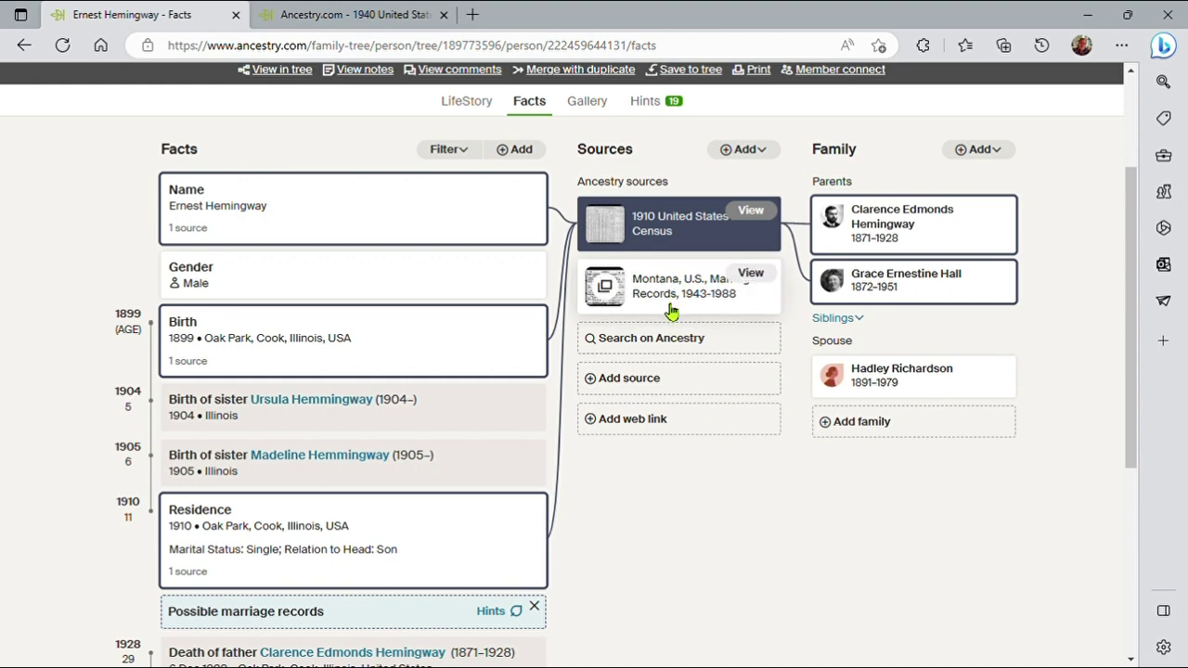
scroll(676, 325, down, 5)
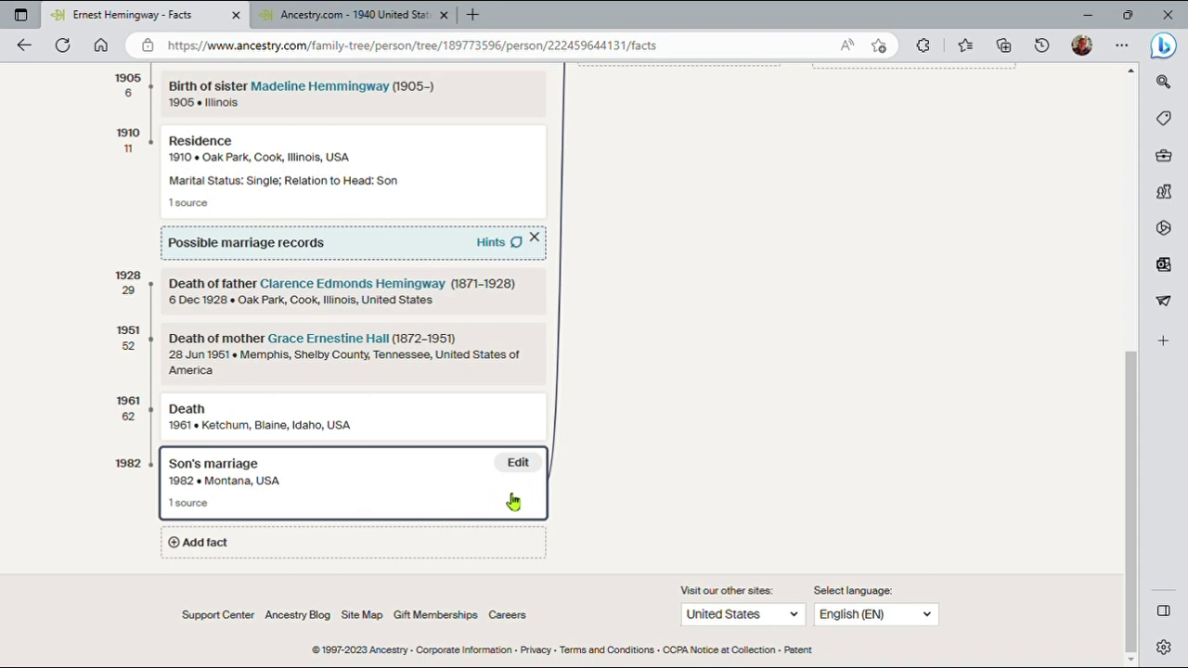
click(521, 466)
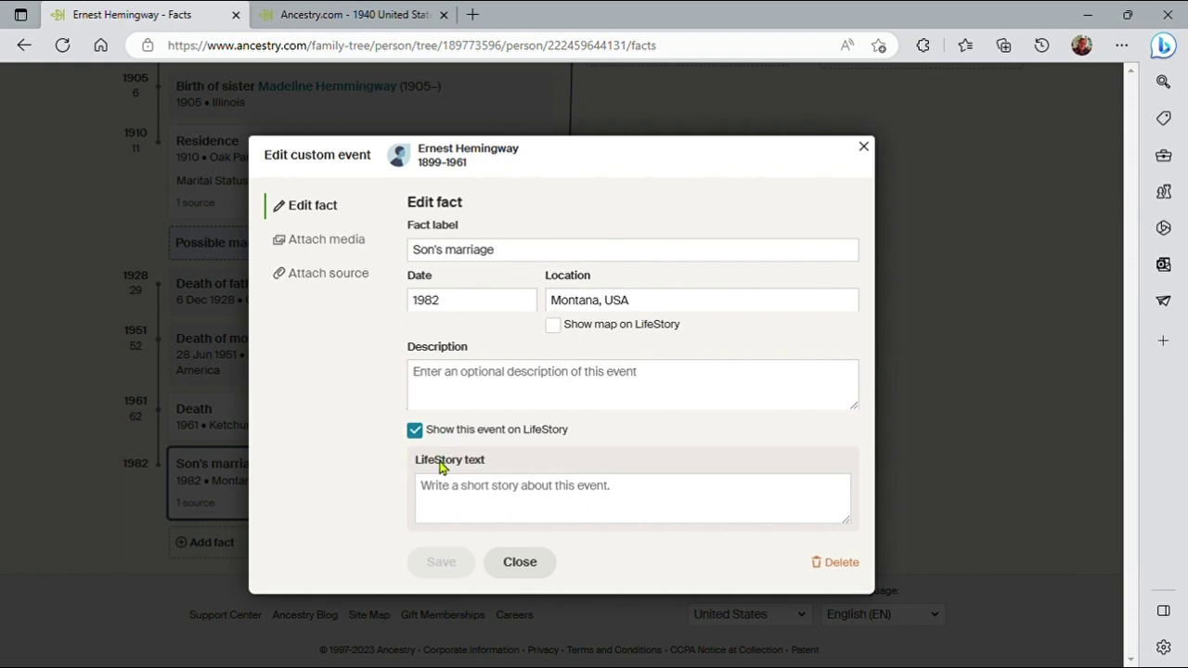
click(520, 562)
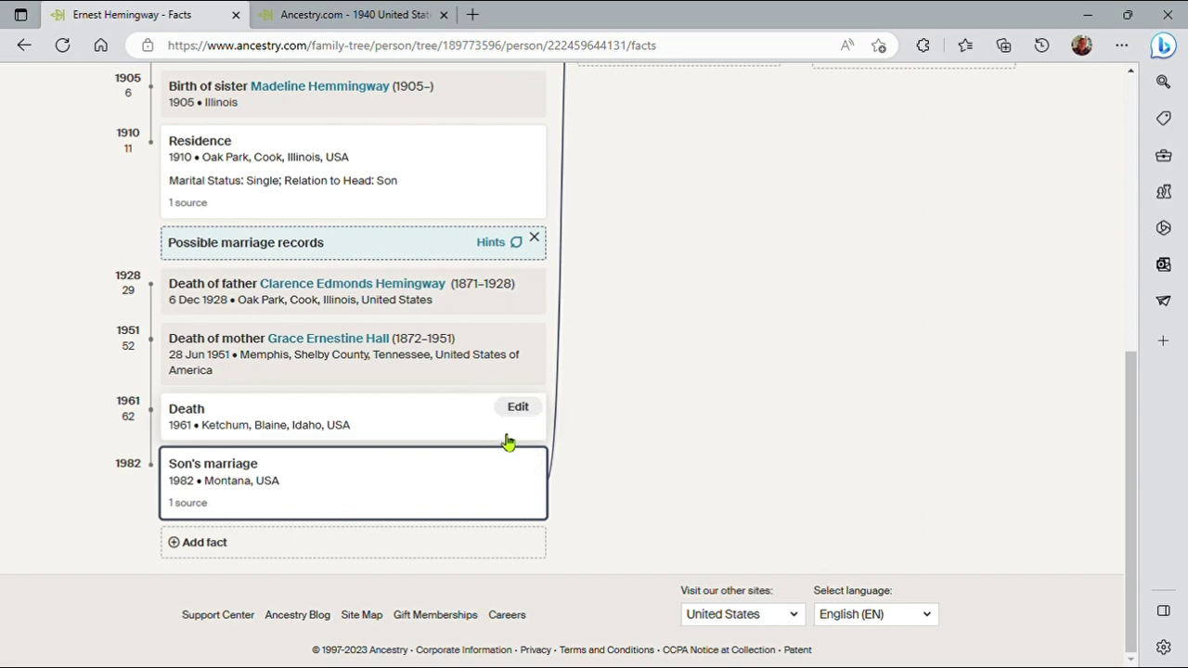
Step: Review the Ancestry member trees hint and compare the suggested trees' dates, spouses and children with Ernest Hemingway in your tree
scroll(598, 436, up, 4)
scroll(598, 436, up, 2)
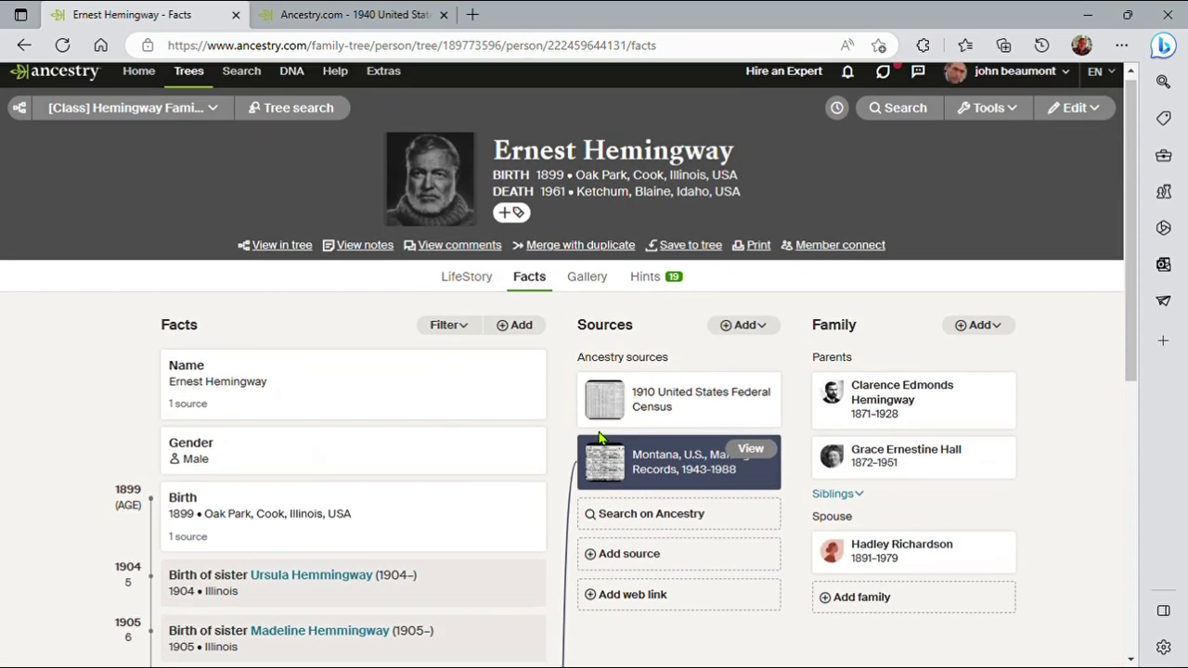
click(642, 292)
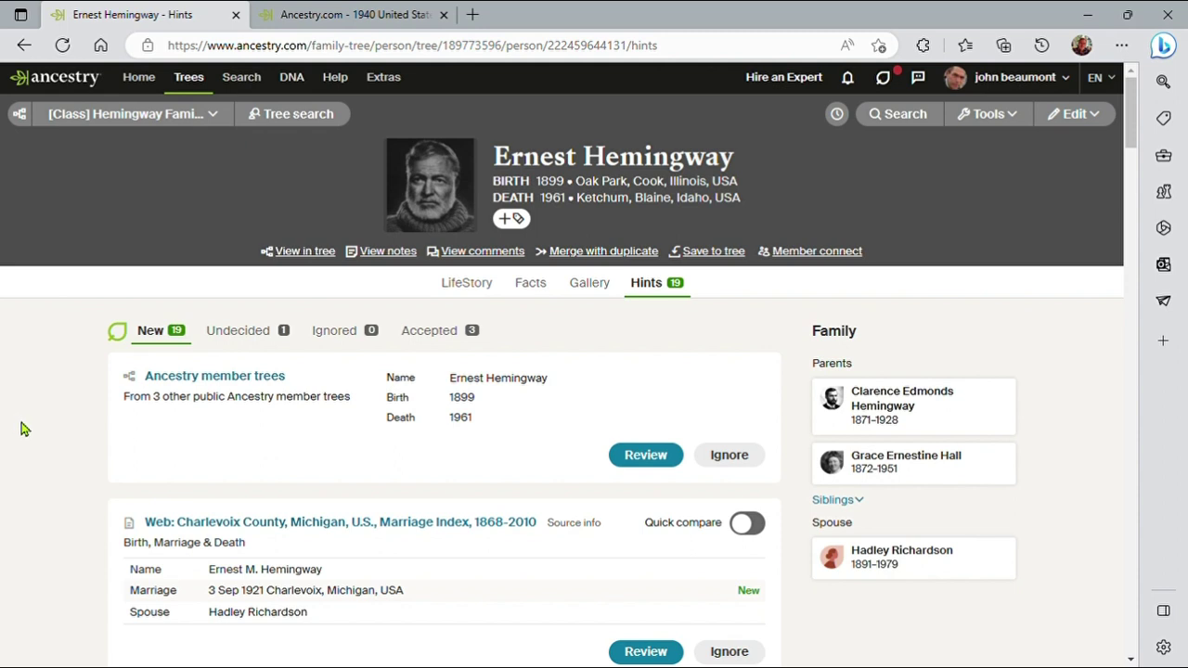
click(649, 464)
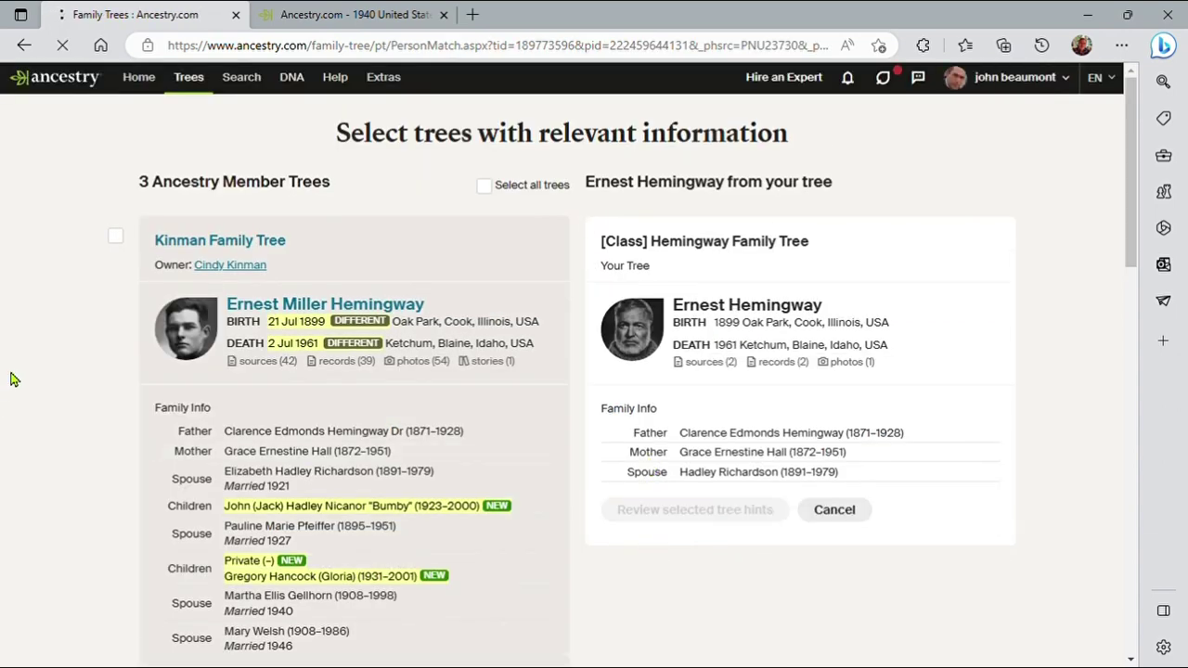
scroll(11, 379, down, 6)
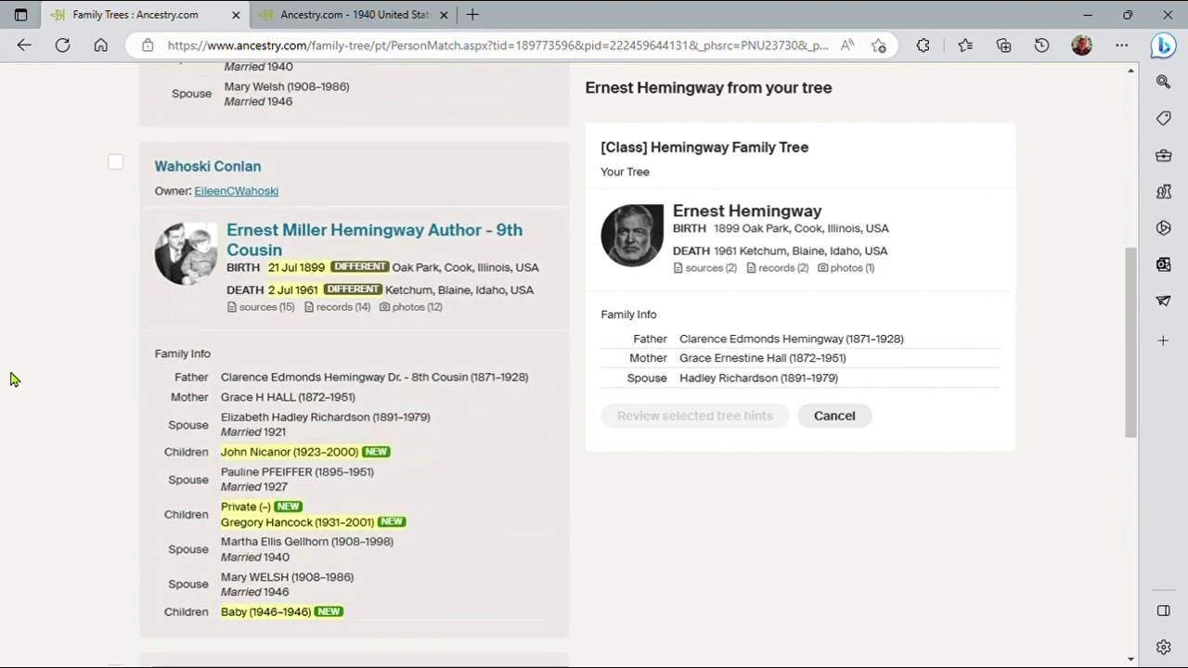
scroll(11, 378, up, 6)
scroll(11, 379, down, 10)
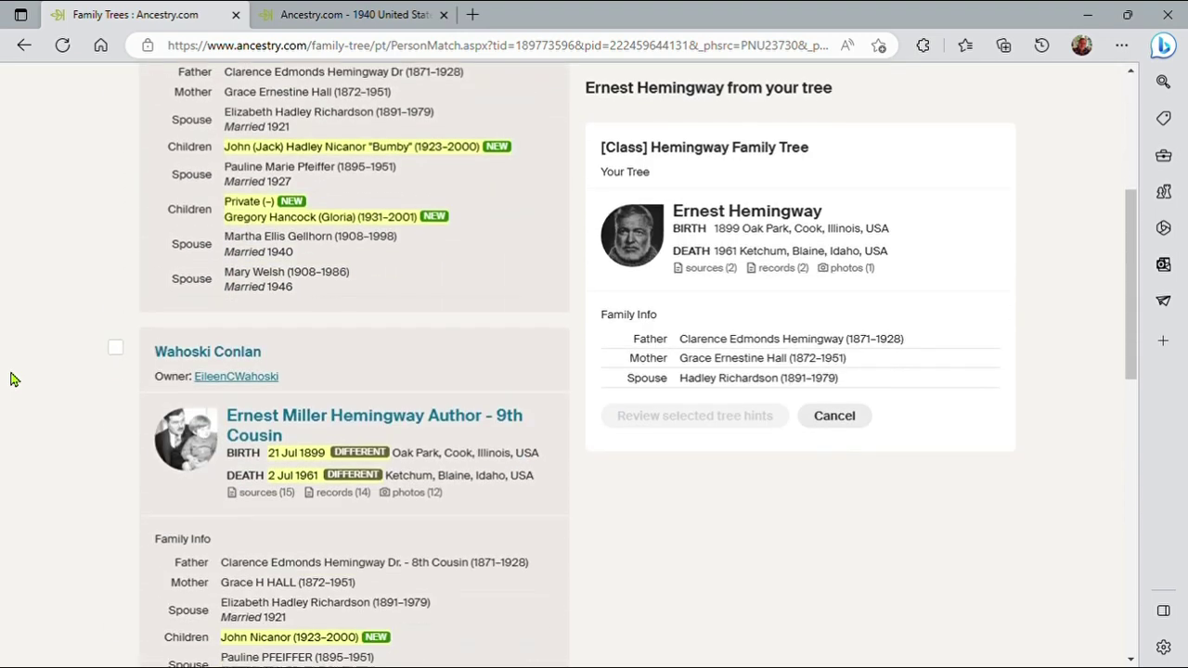
scroll(11, 379, up, 5)
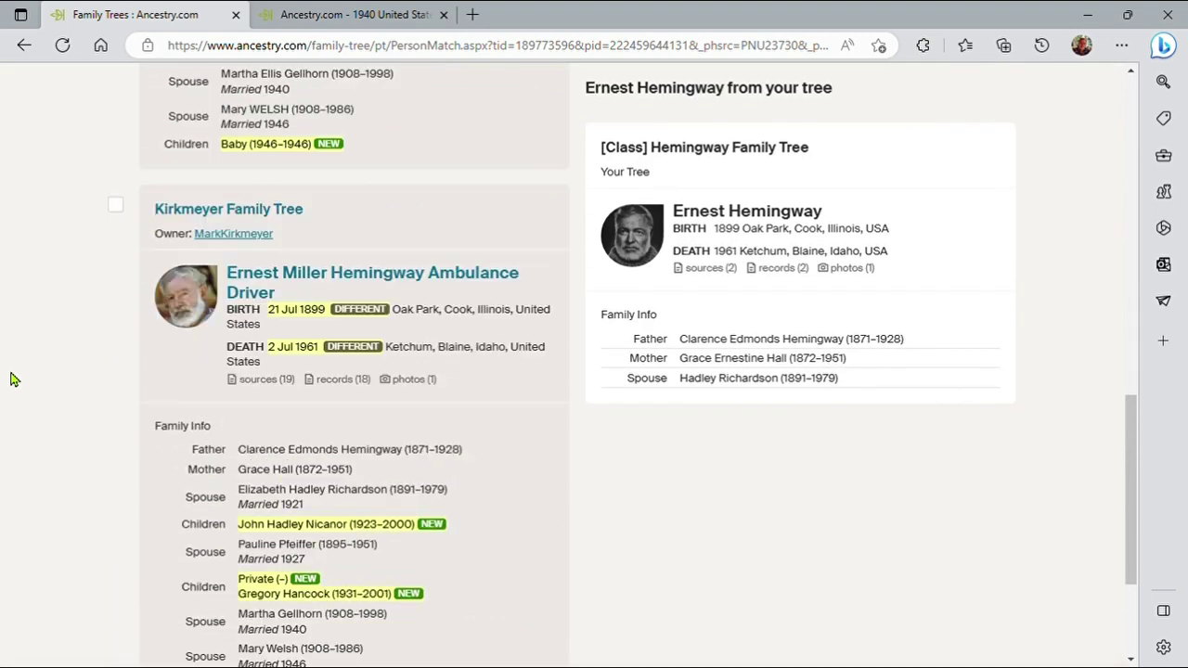
scroll(11, 379, up, 3)
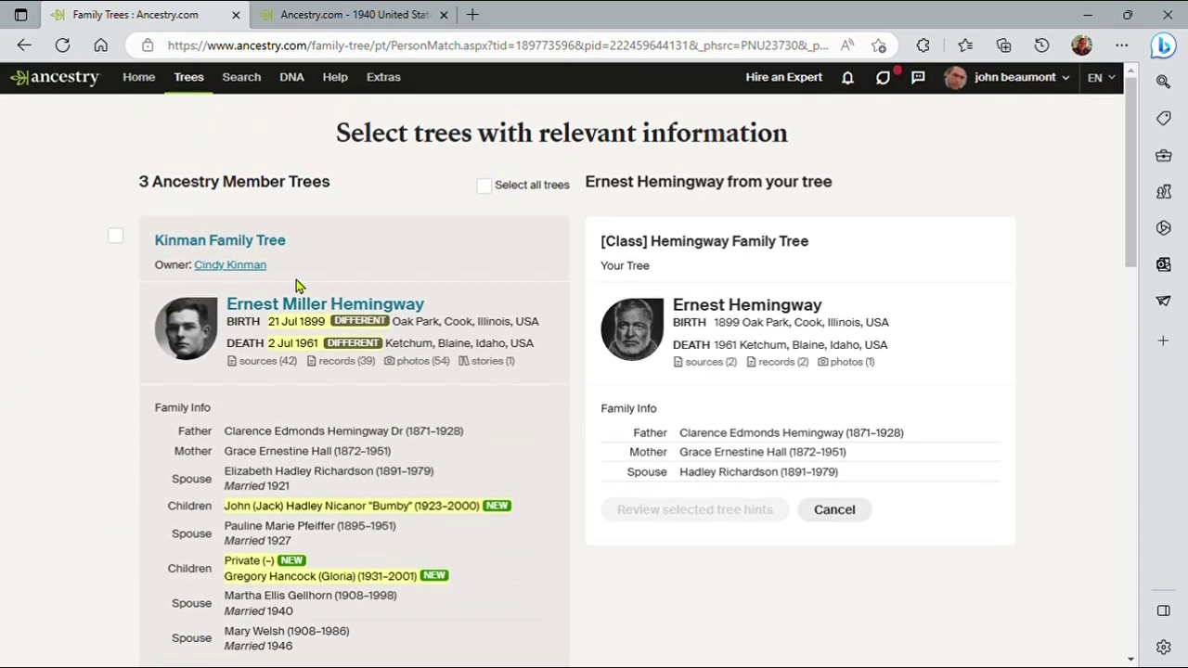
click(311, 309)
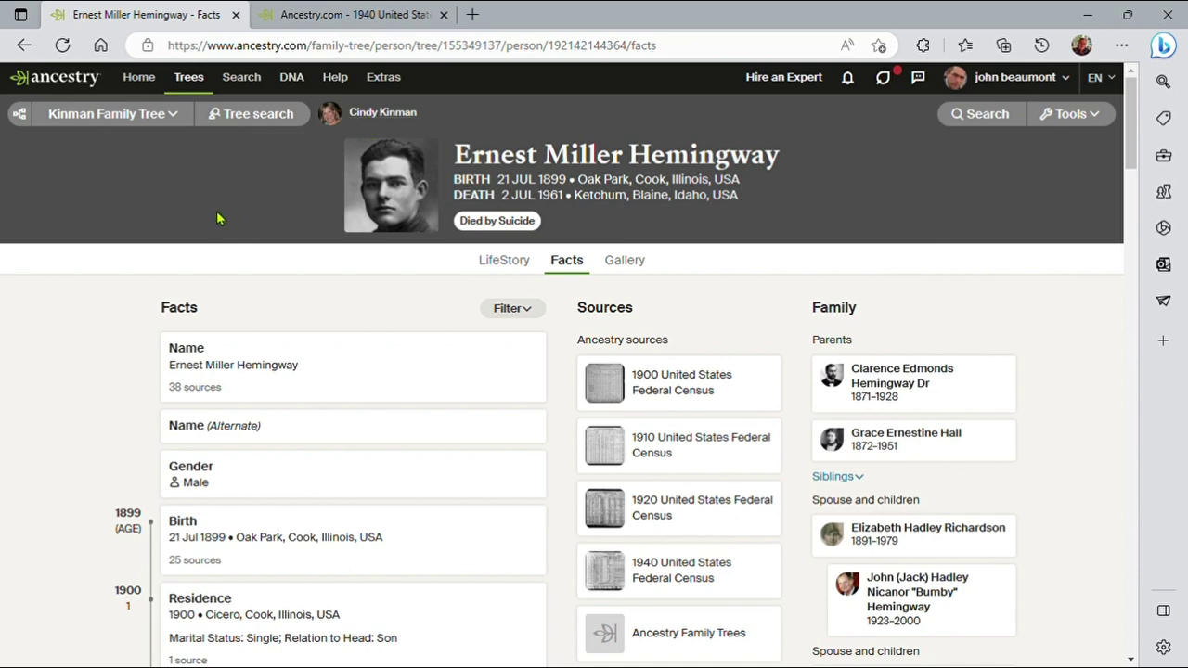
scroll(676, 348, down, 5)
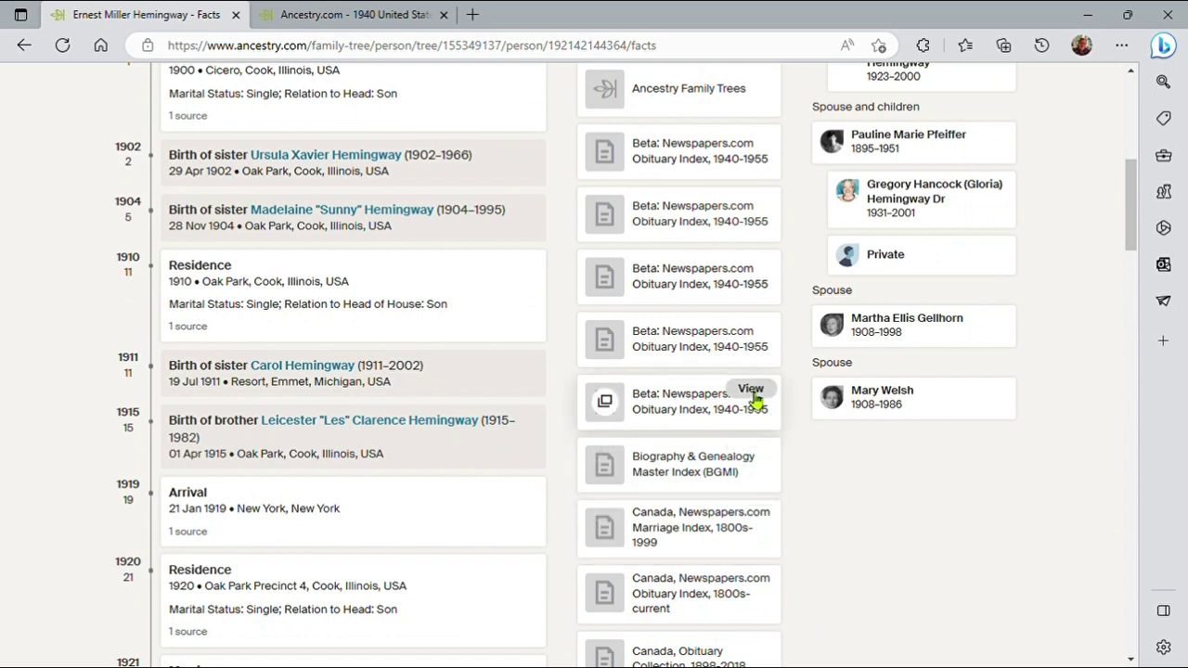
click(760, 518)
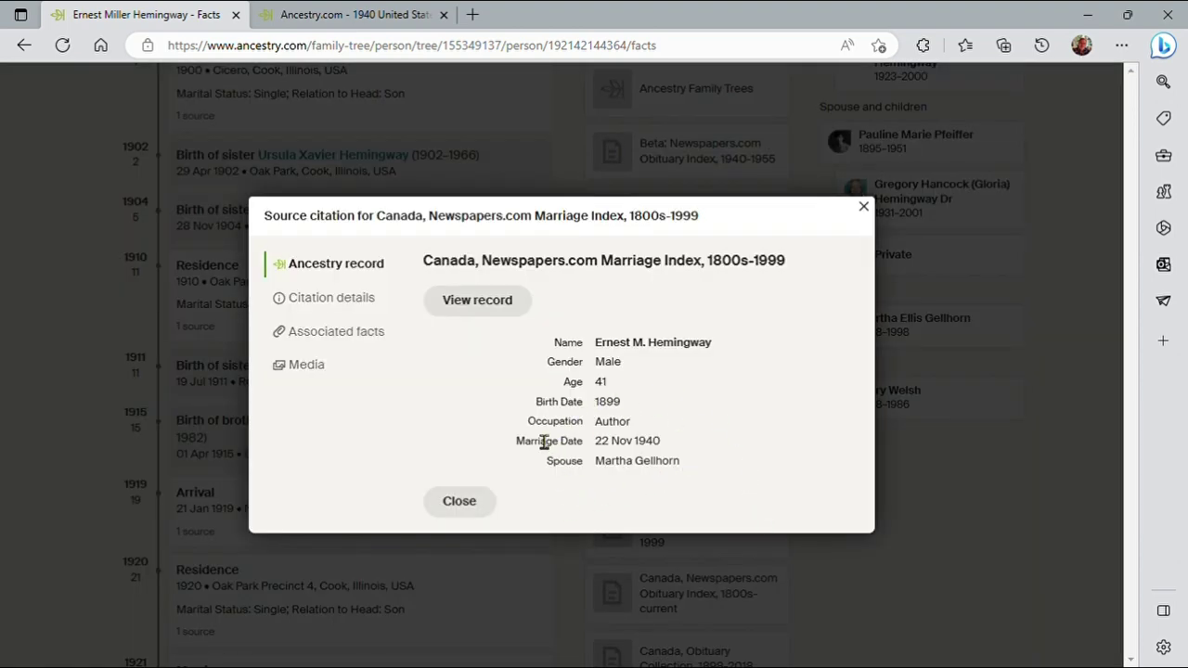
click(345, 302)
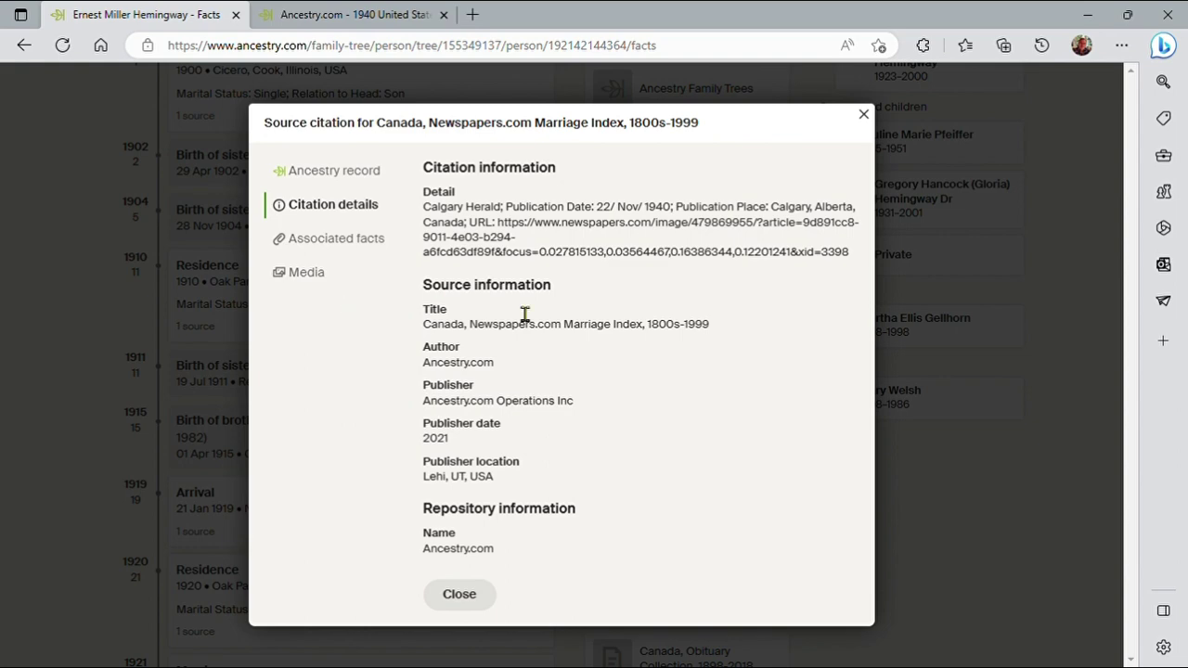
click(864, 115)
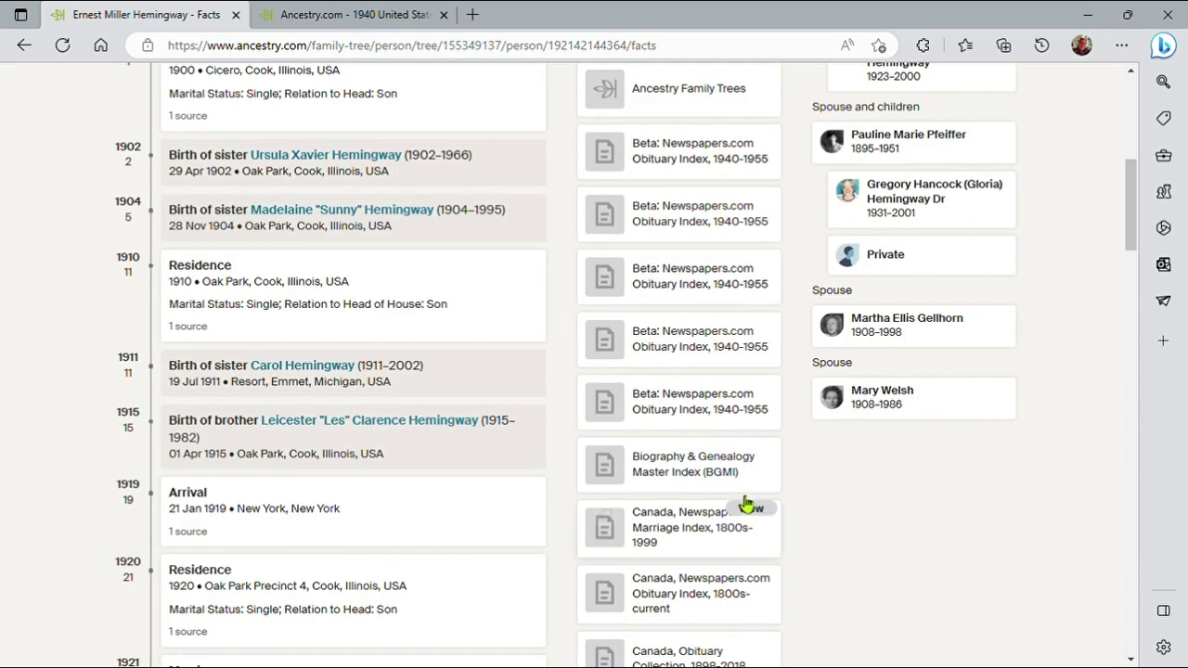
scroll(376, 513, up, 6)
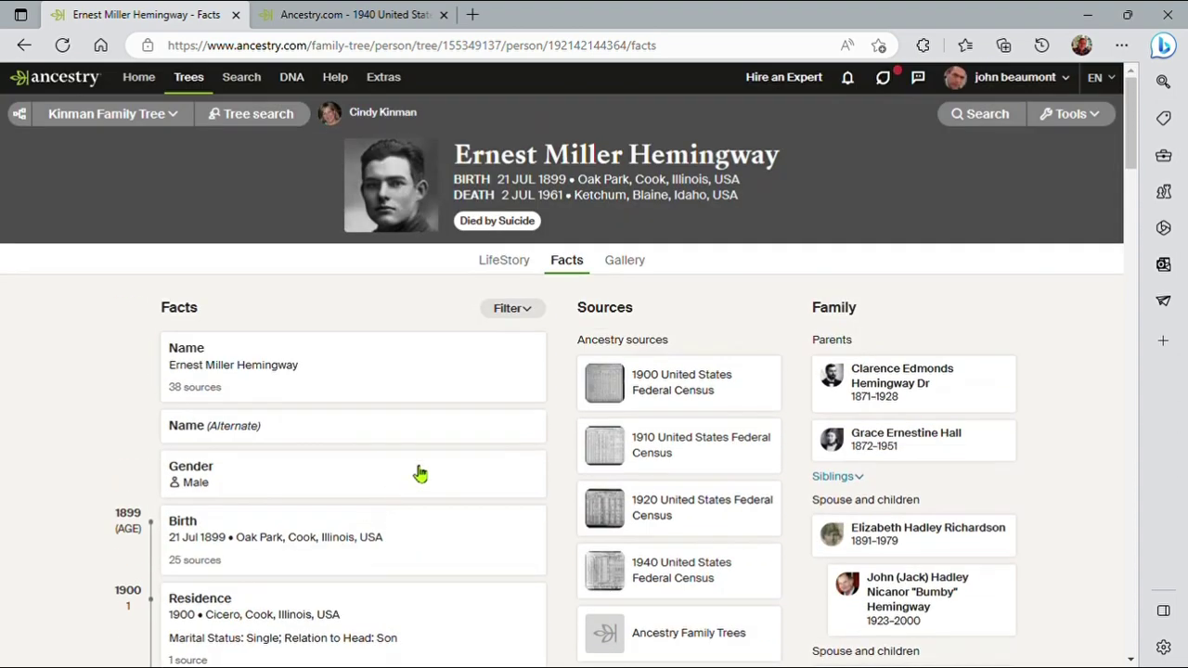
Step: Look over the member tree profile's media gallery, recheck its facts, sources and family, and go back one page
click(647, 269)
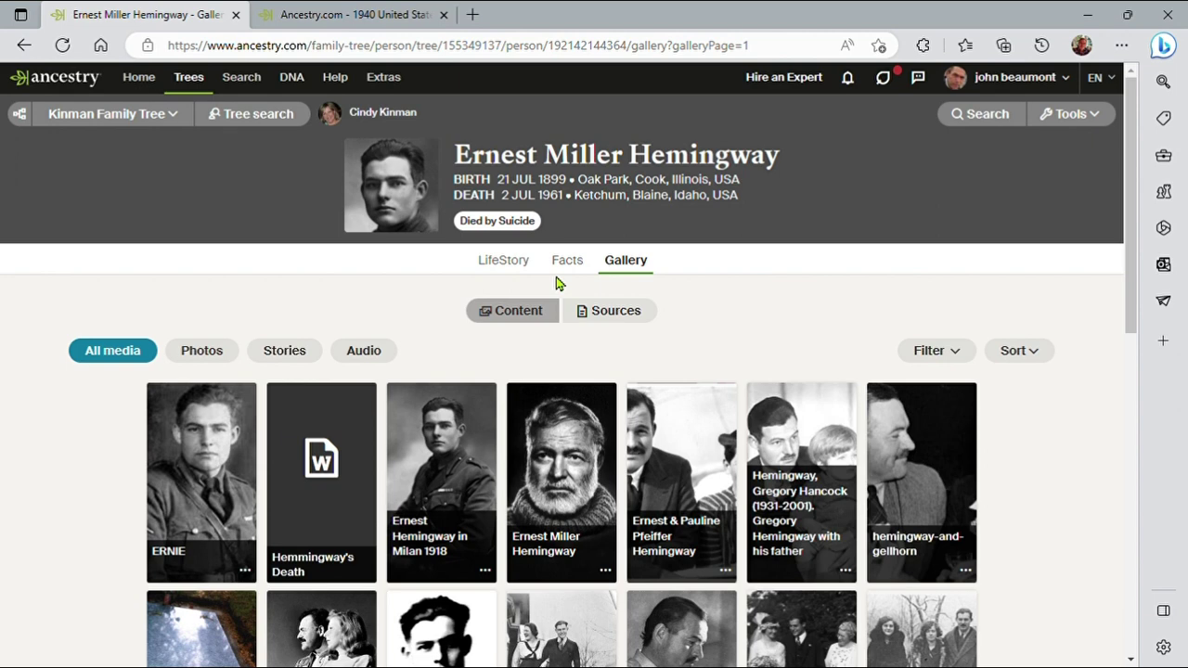
click(569, 262)
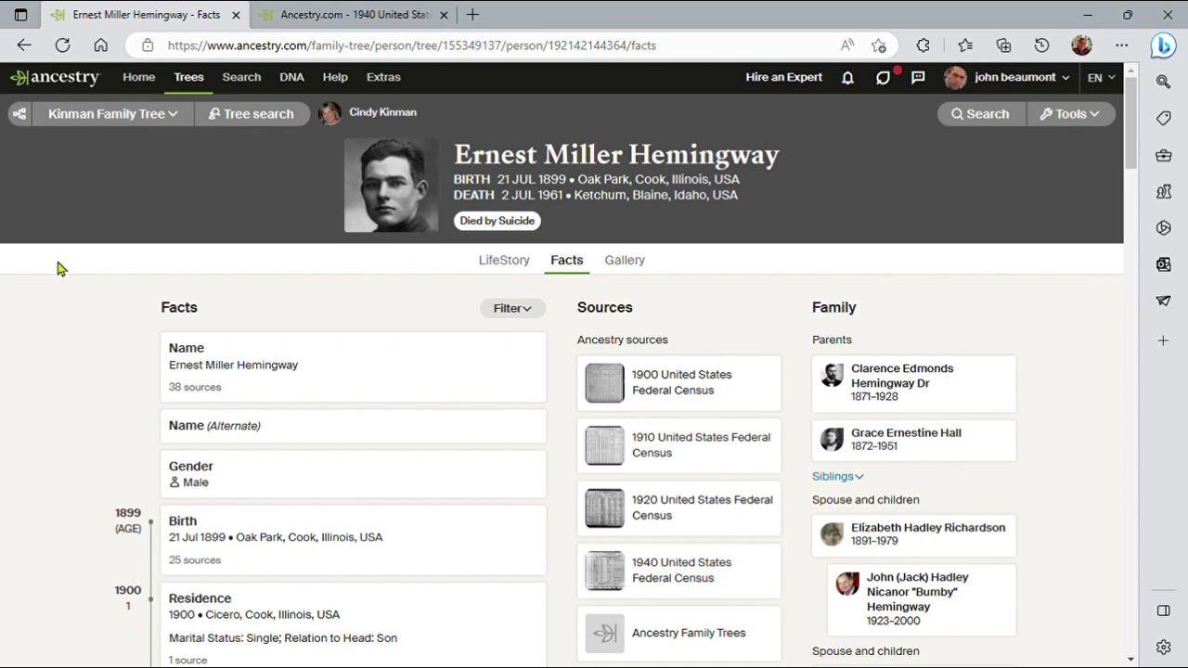
scroll(41, 282, down, 1)
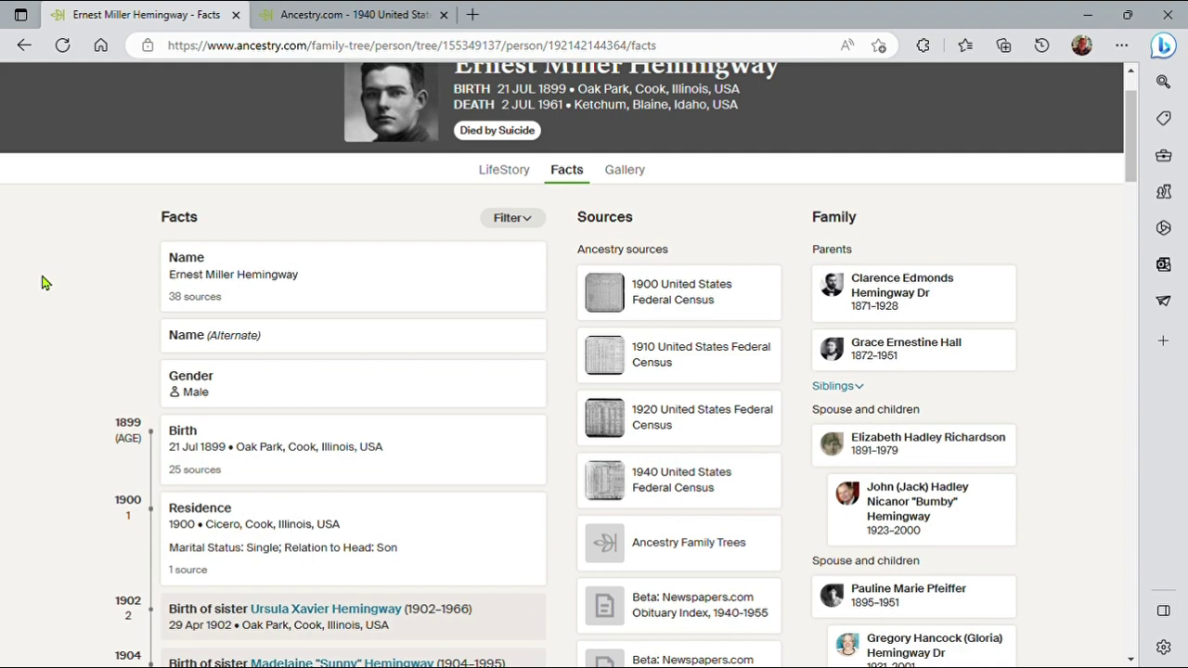
scroll(42, 282, down, 1)
scroll(42, 282, up, 2)
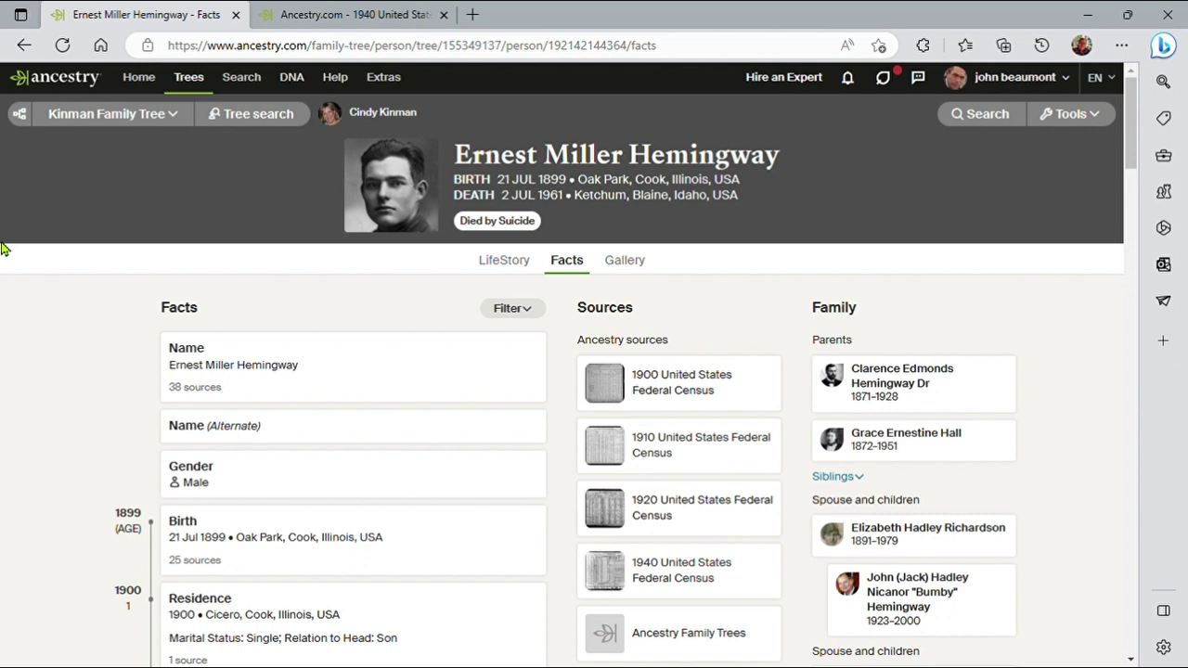
click(24, 47)
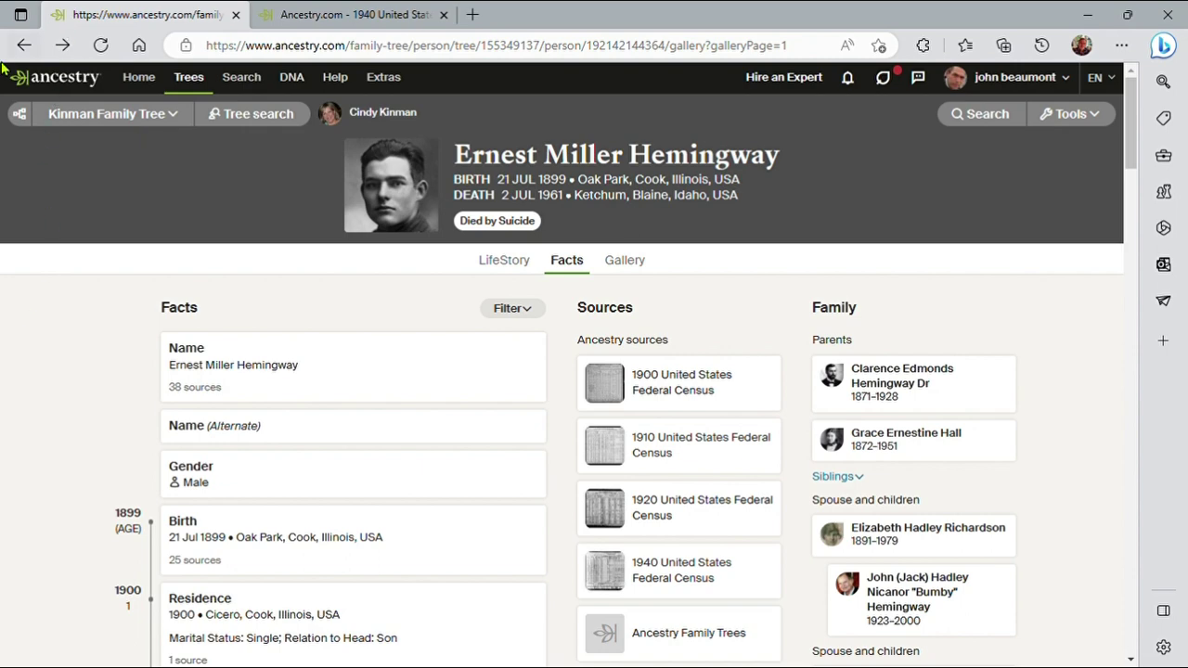
Step: Leave the first member tree's gallery and facts pages and return to the Ancestry member trees comparison
click(27, 45)
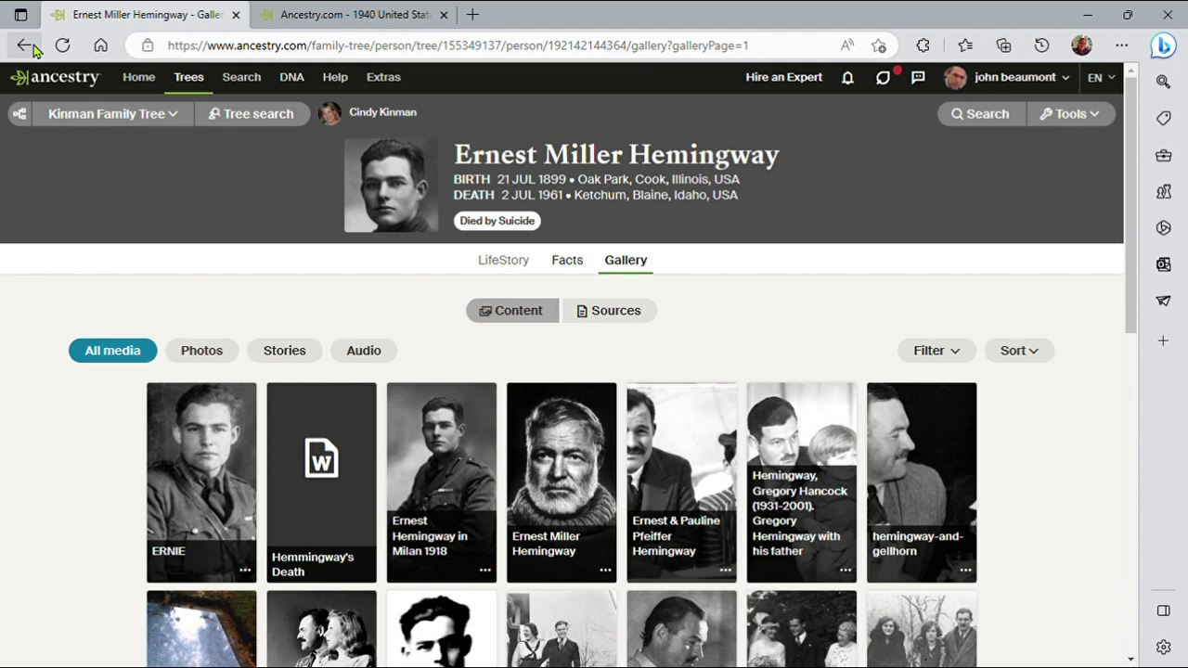
click(28, 45)
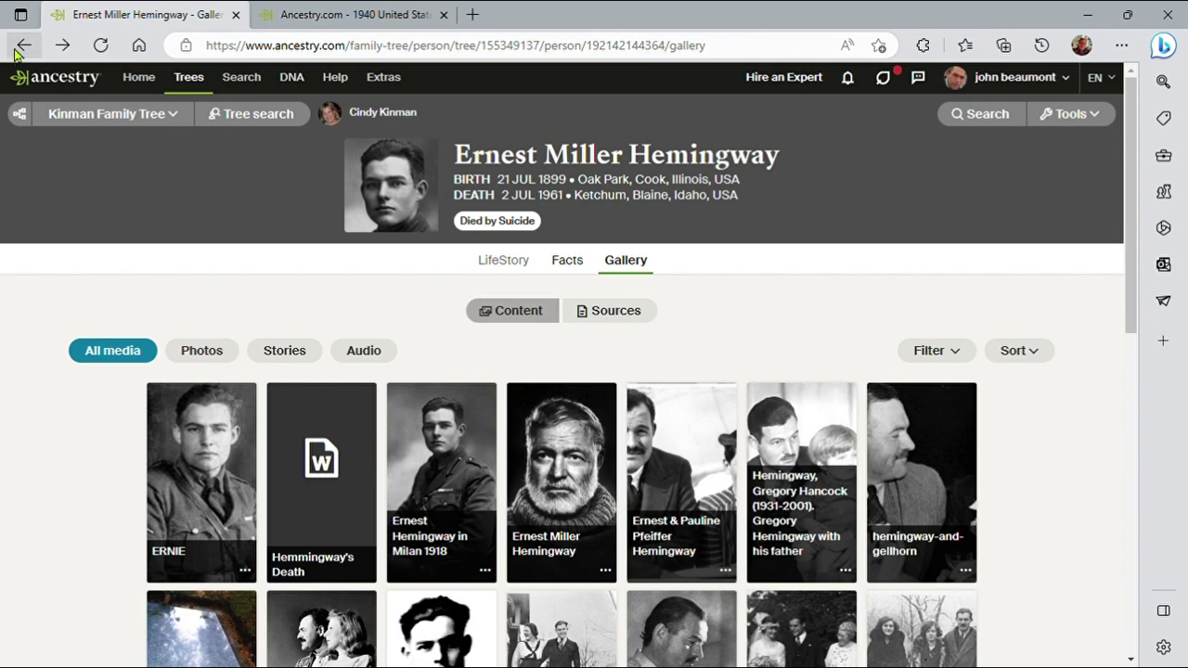
click(25, 46)
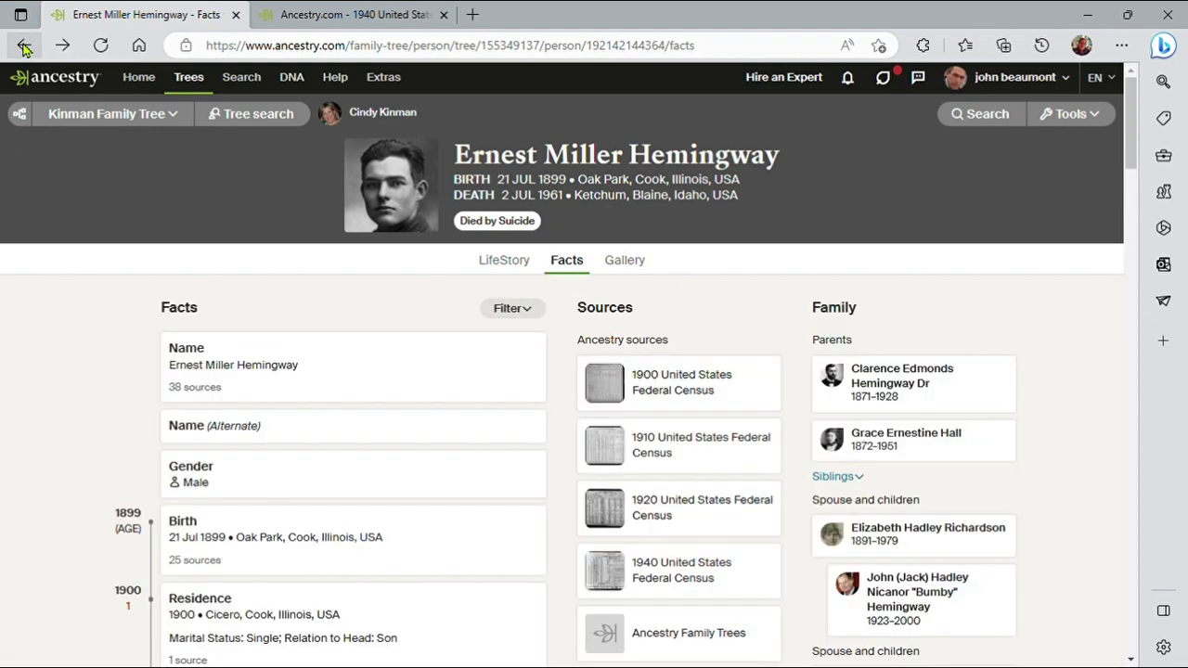
click(25, 46)
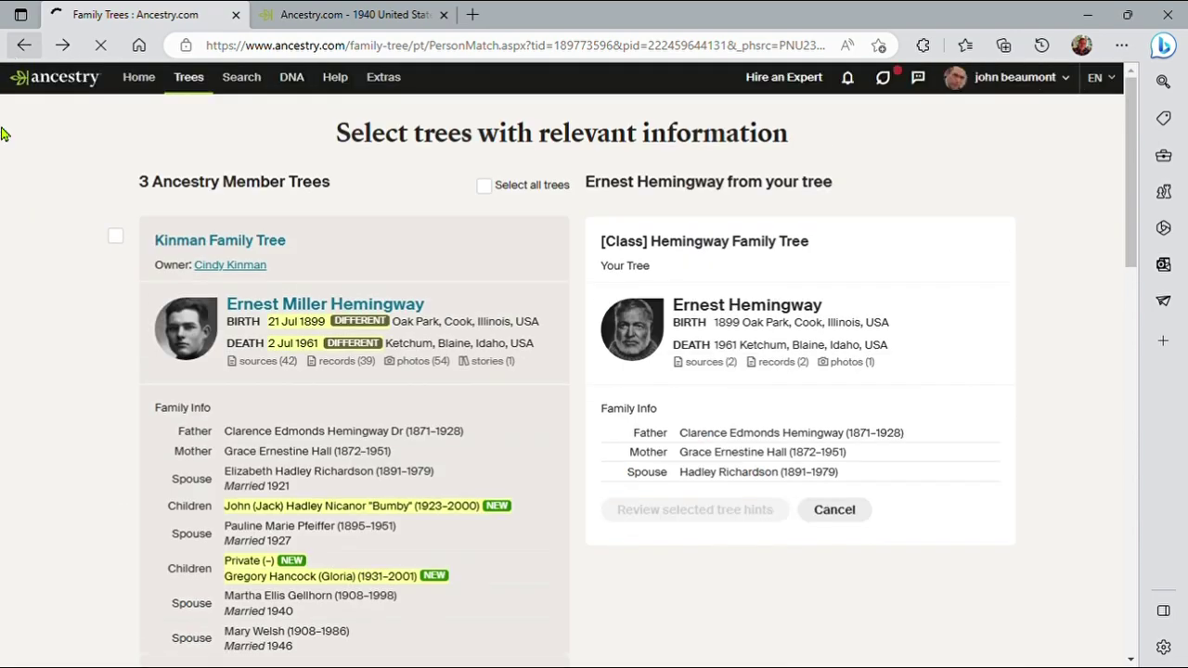
Step: Compare the second and third suggested member trees' dates, spouses and children with Ernest Hemingway in your tree
scroll(13, 265, down, 5)
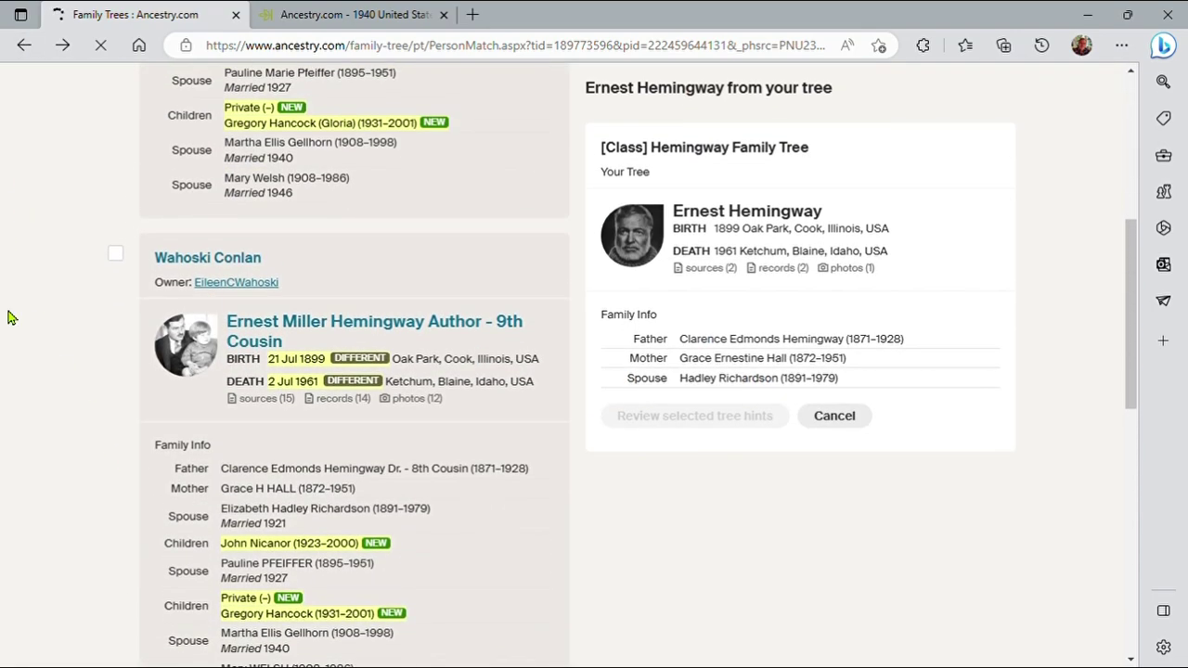
scroll(9, 315, up, 3)
scroll(19, 307, down, 4)
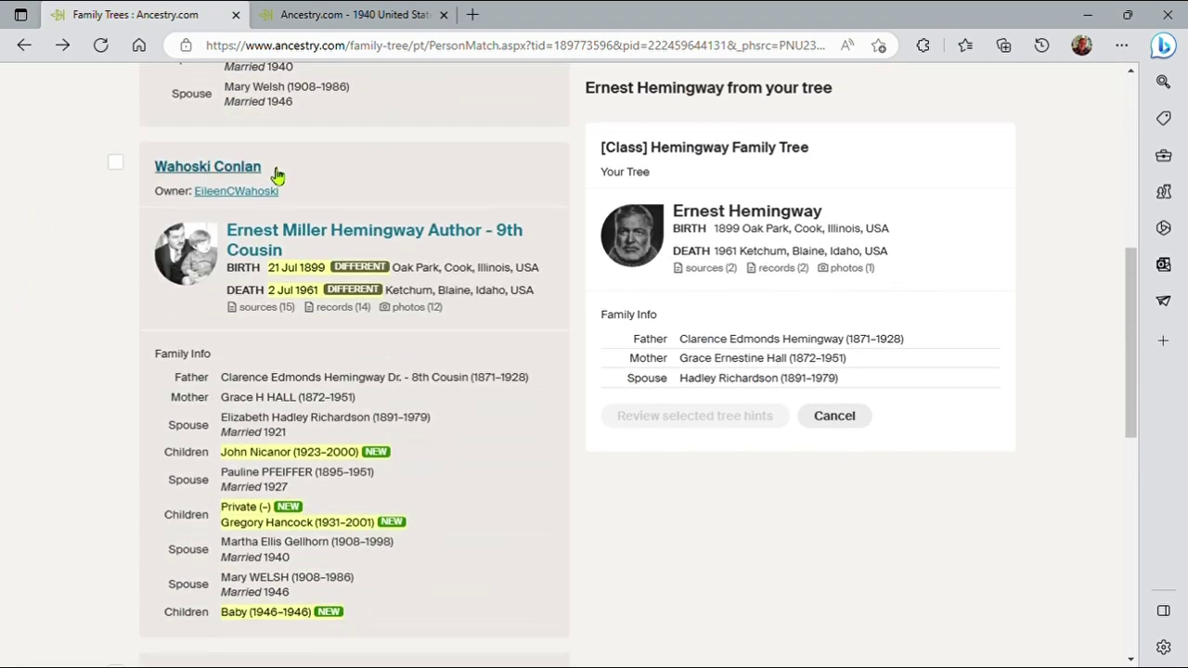
scroll(41, 390, down, 3)
scroll(146, 281, up, 2)
scroll(40, 424, down, 2)
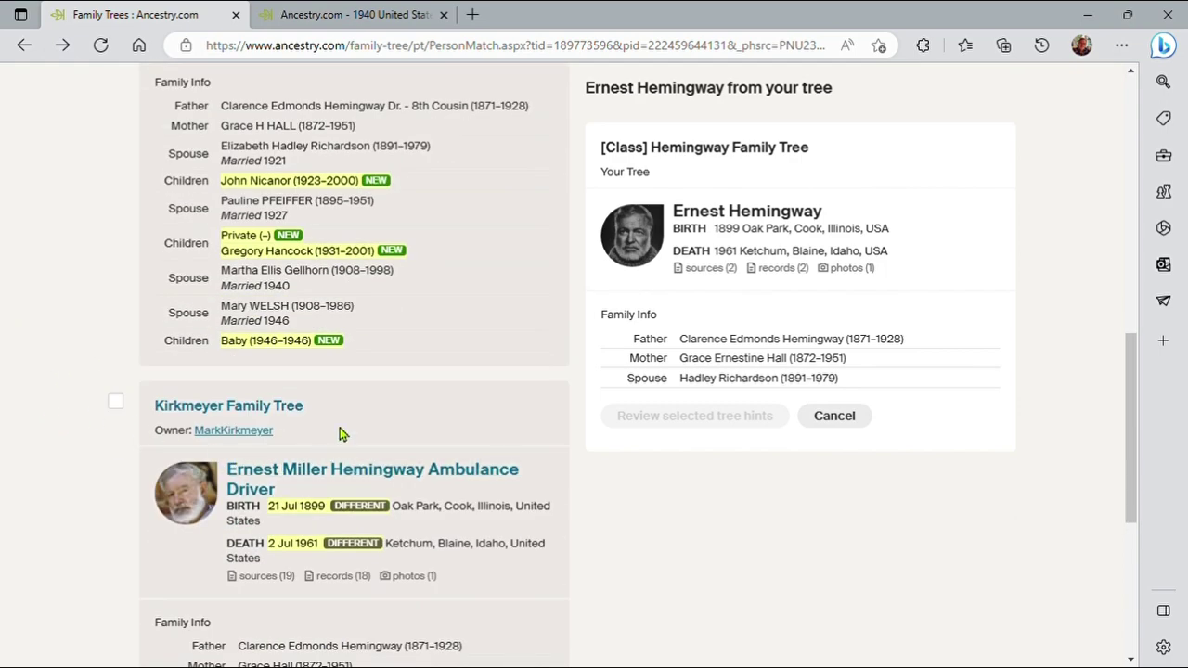
scroll(381, 380, down, 1)
Step: Open the Ernest Miller Hemingway Ambulance Driver profile, examine its facts, sources and family, and return to the tree comparison
click(412, 387)
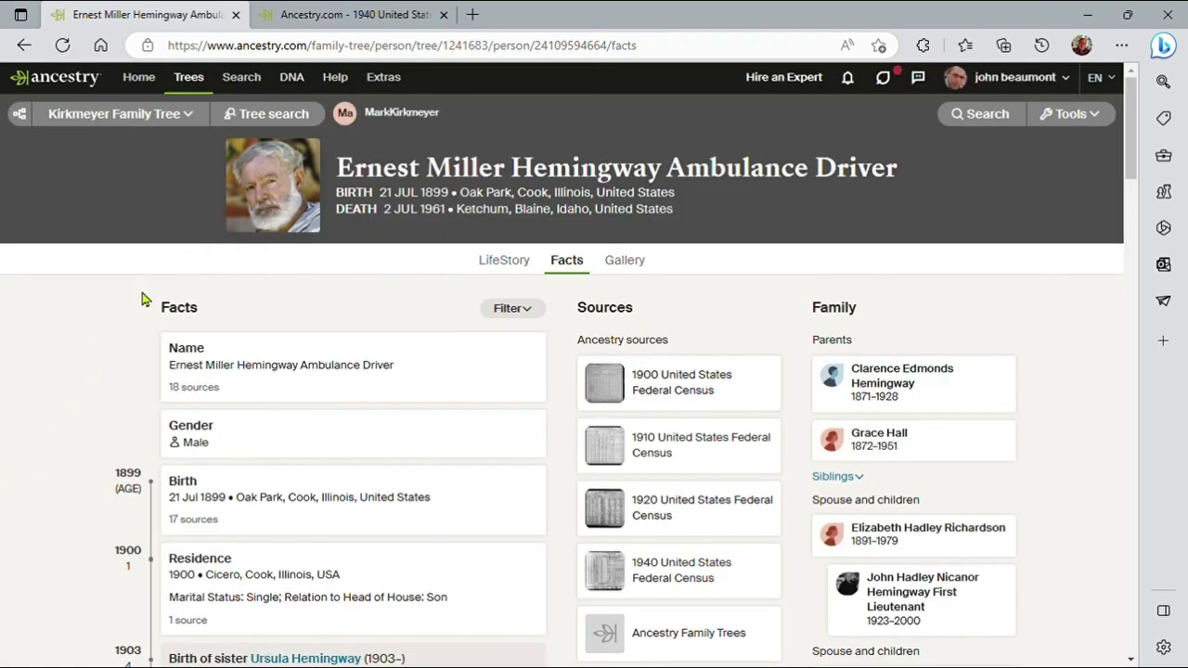
scroll(92, 362, down, 6)
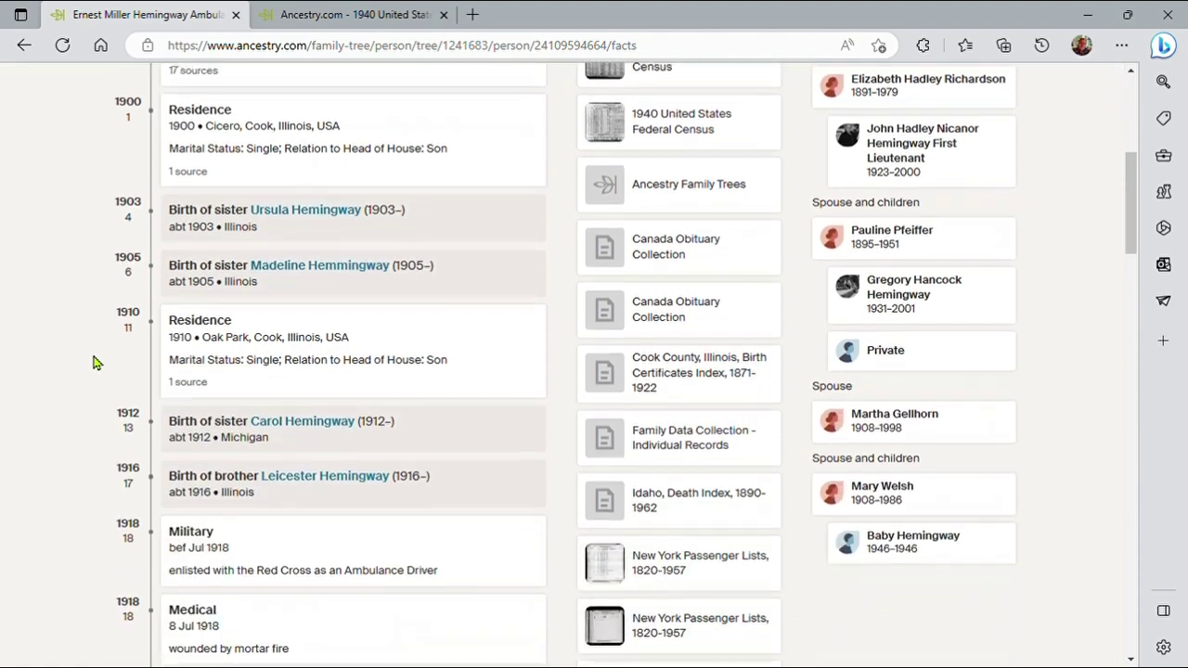
scroll(93, 362, down, 6)
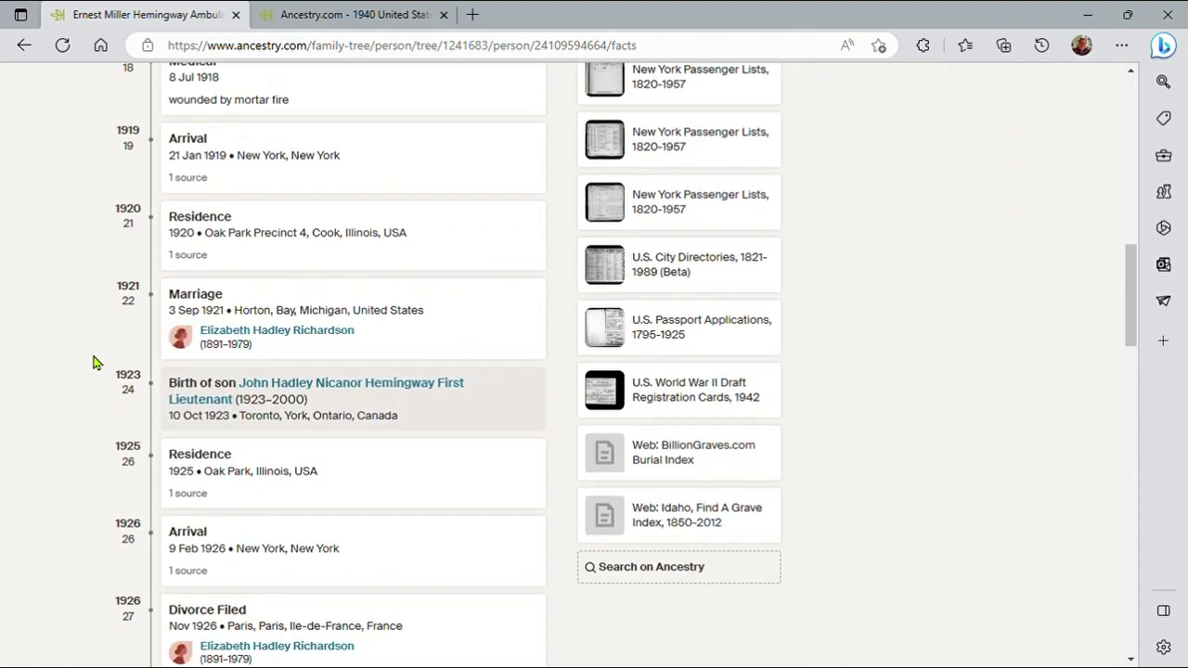
scroll(93, 362, up, 12)
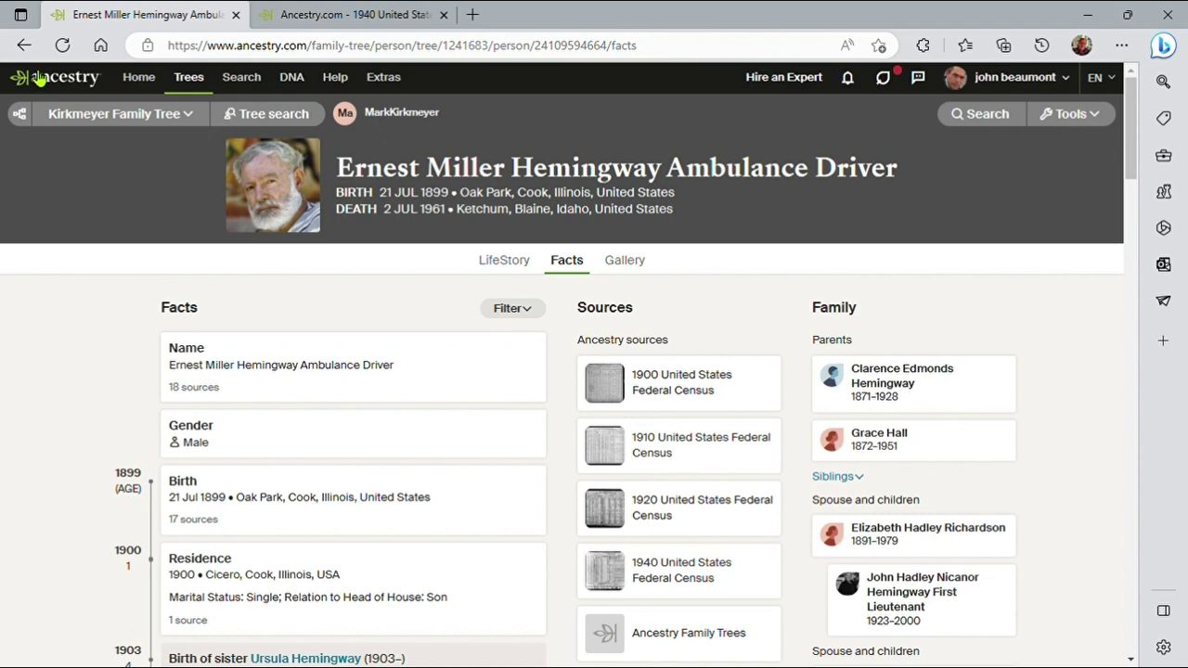
click(23, 44)
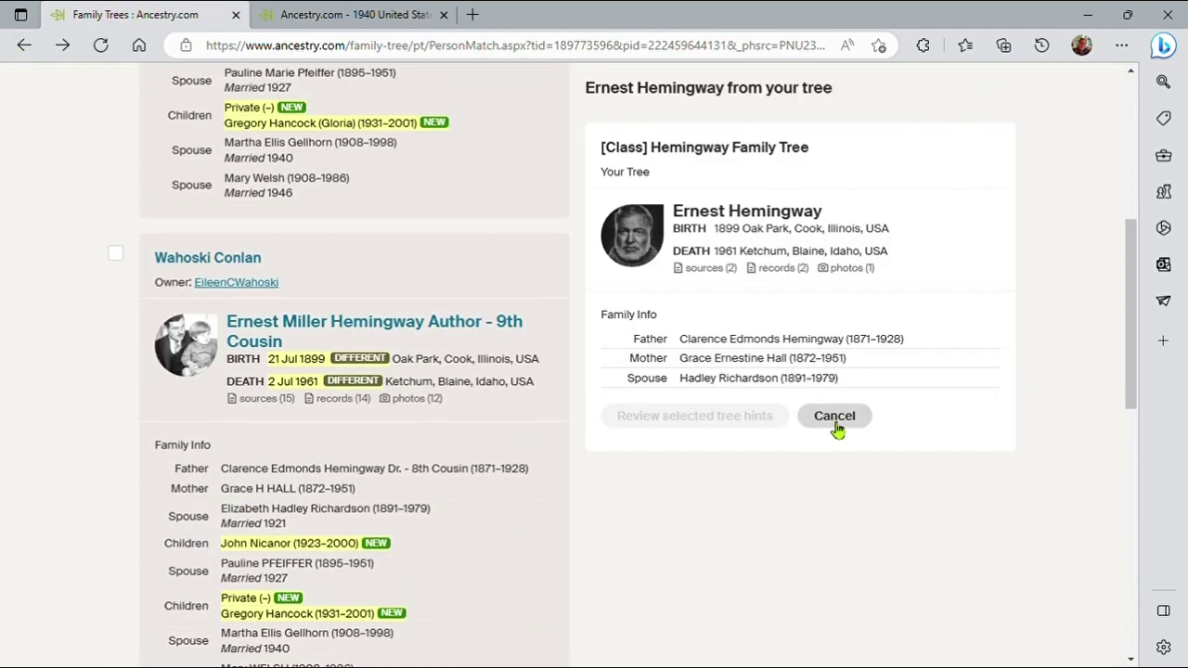
Step: Cancel the member tree comparison without selecting a tree and look over Ernest Hemingway's new hints
click(834, 427)
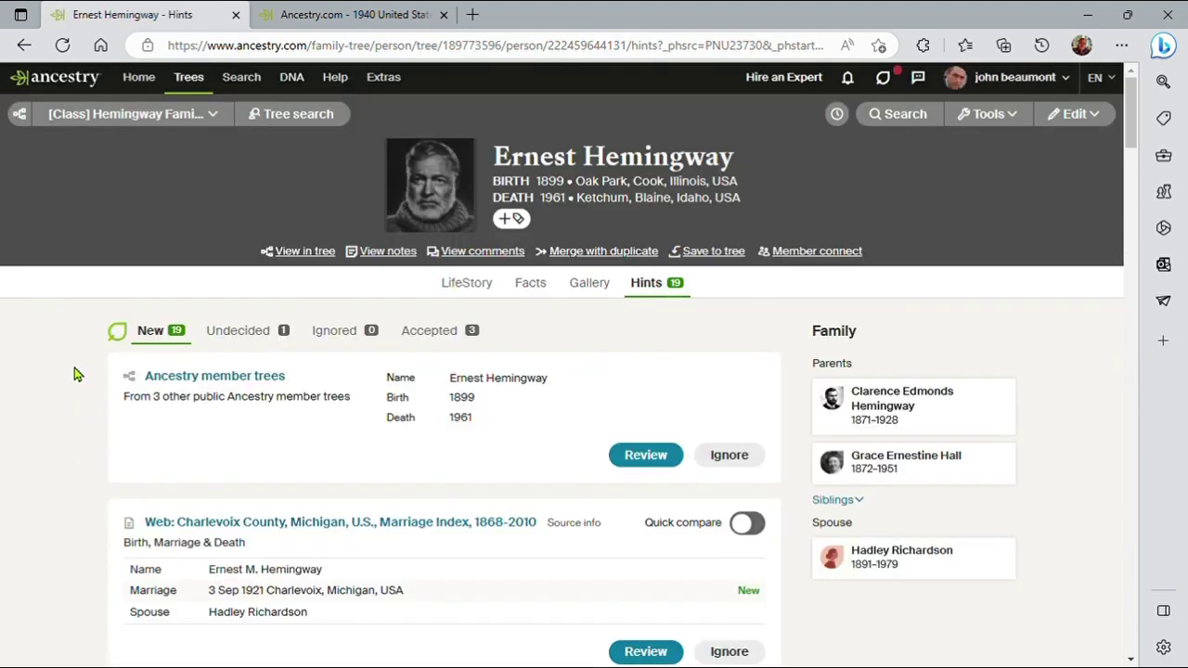
scroll(58, 470, down, 2)
scroll(67, 362, down, 2)
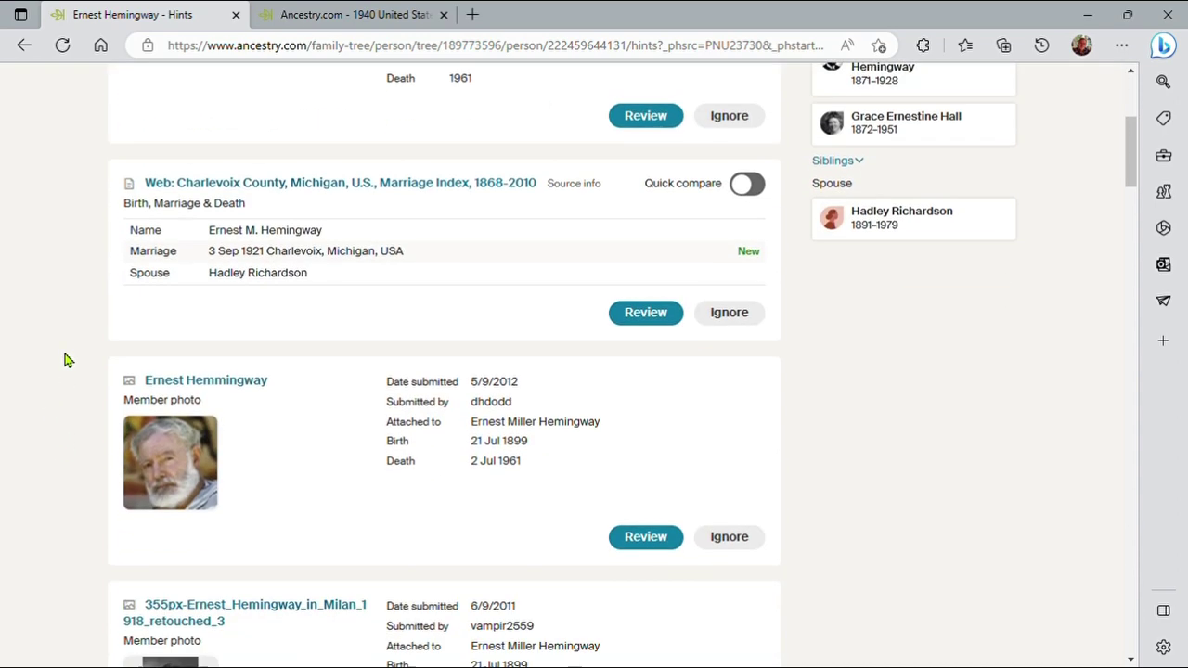
scroll(57, 368, up, 4)
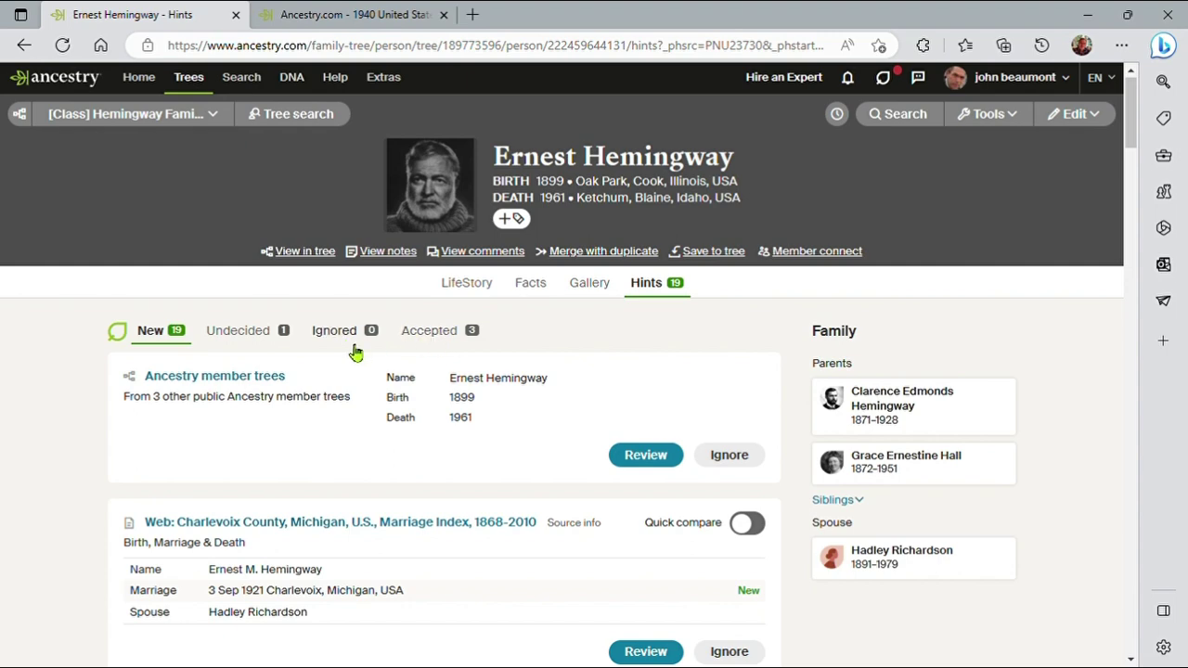
Step: Find the Ernest Hemingway Headstone member photo among the new hints and ignore it
scroll(739, 346, down, 1)
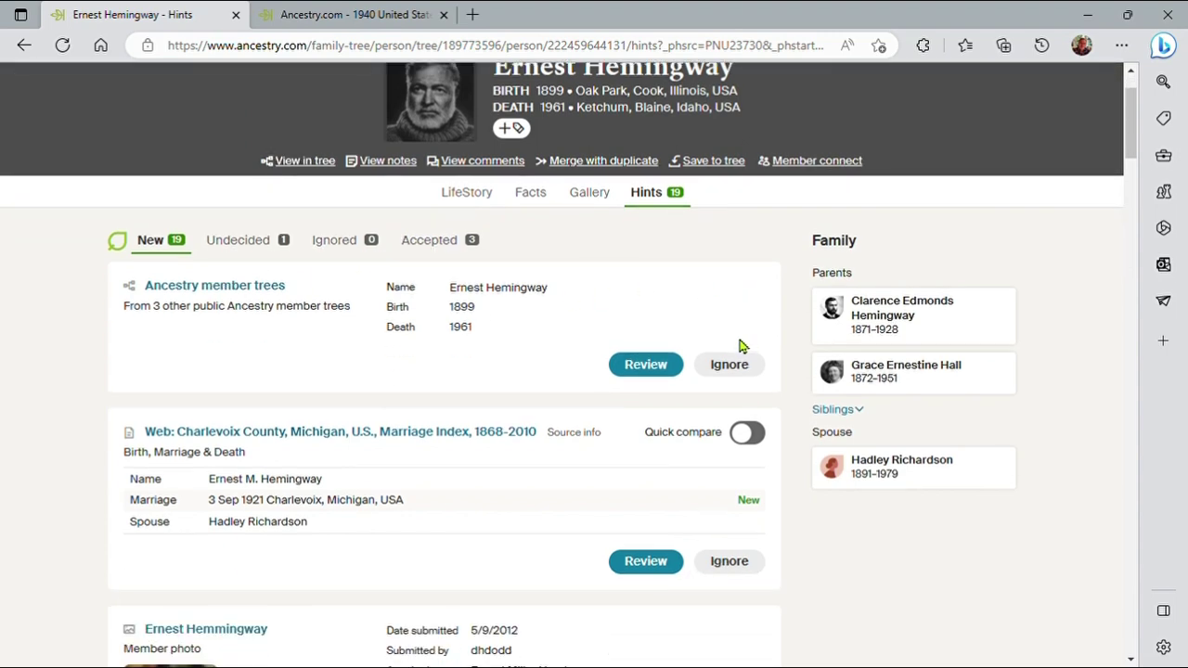
scroll(742, 341, down, 2)
scroll(705, 342, up, 1)
scroll(711, 350, down, 5)
scroll(785, 362, down, 3)
scroll(788, 363, up, 1)
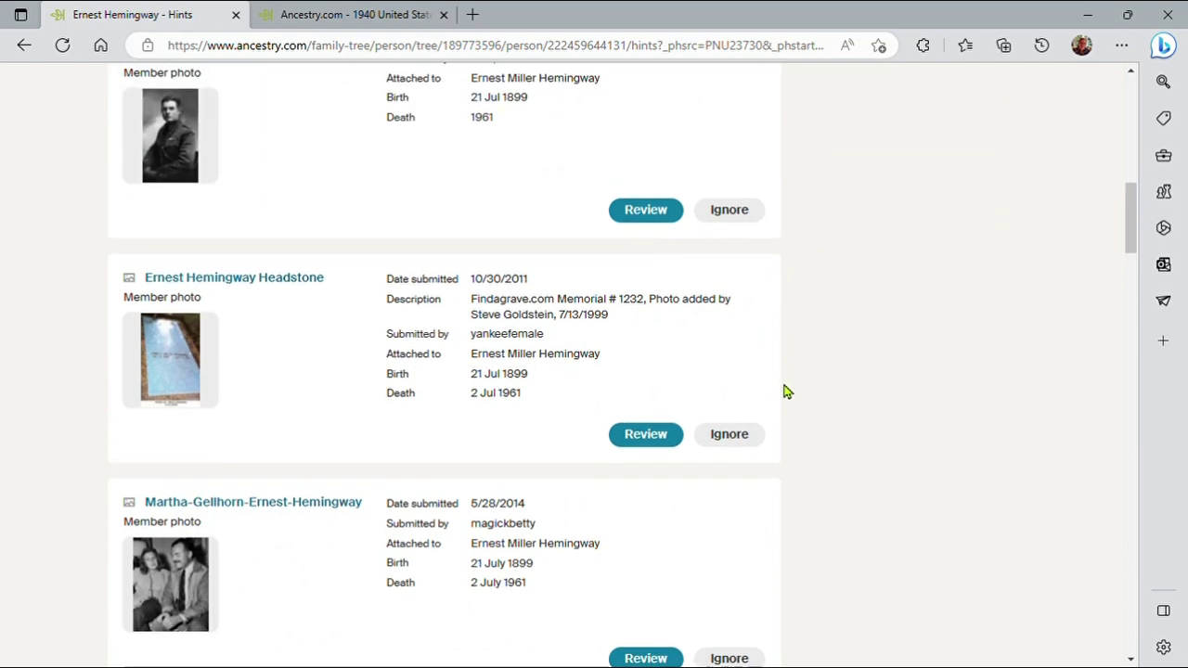
click(742, 437)
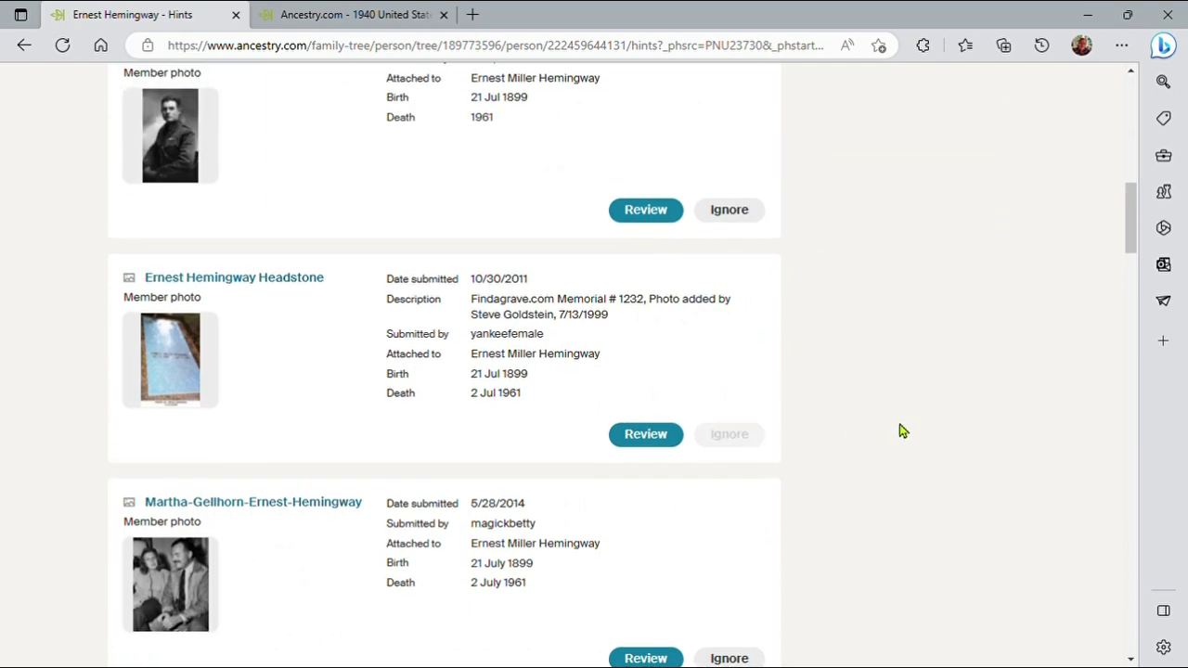
Step: Show the ignored hints and take the Ernest Hemingway Headstone photo hint off ignore
scroll(311, 462, up, 10)
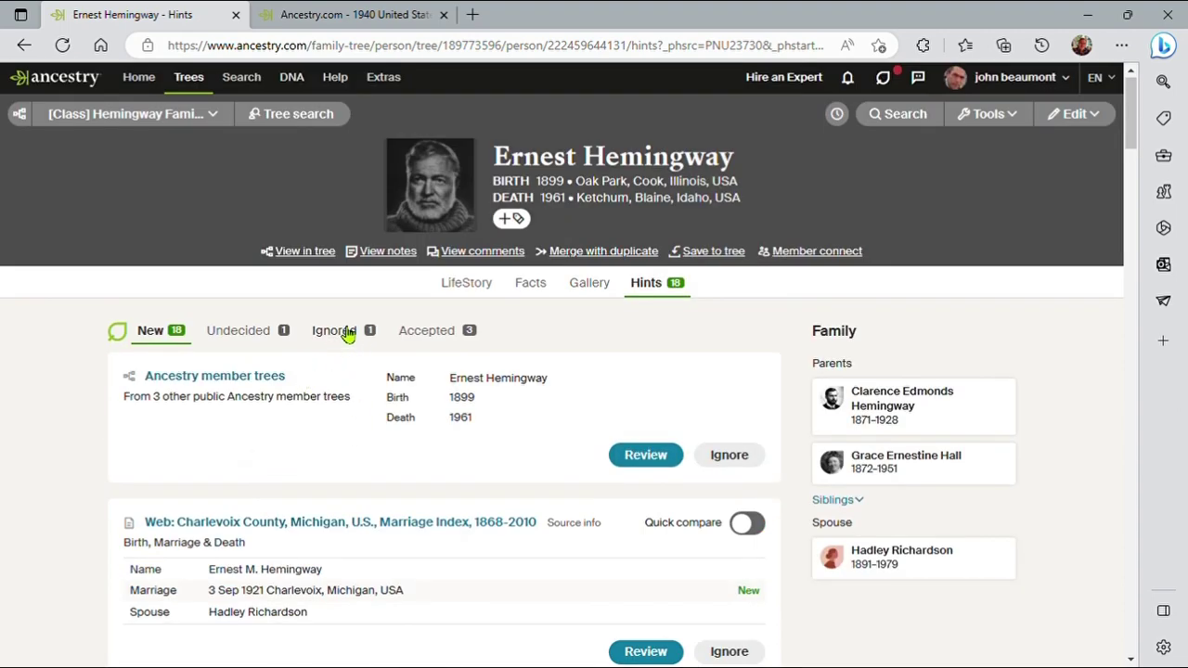
click(341, 334)
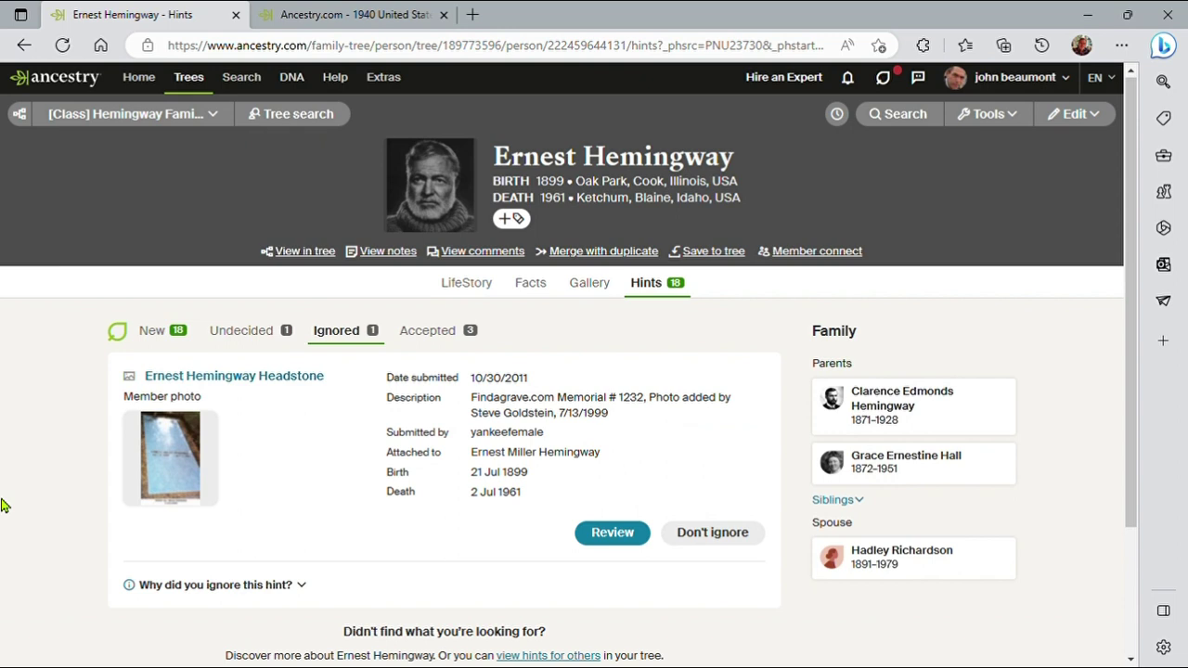
click(711, 535)
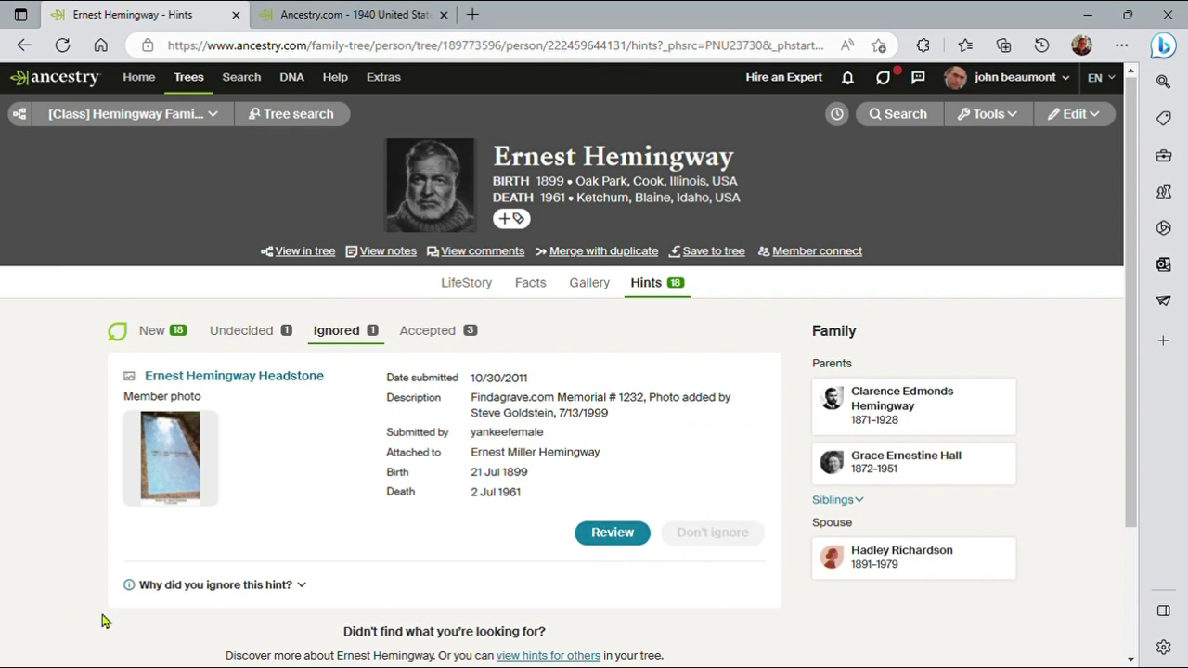